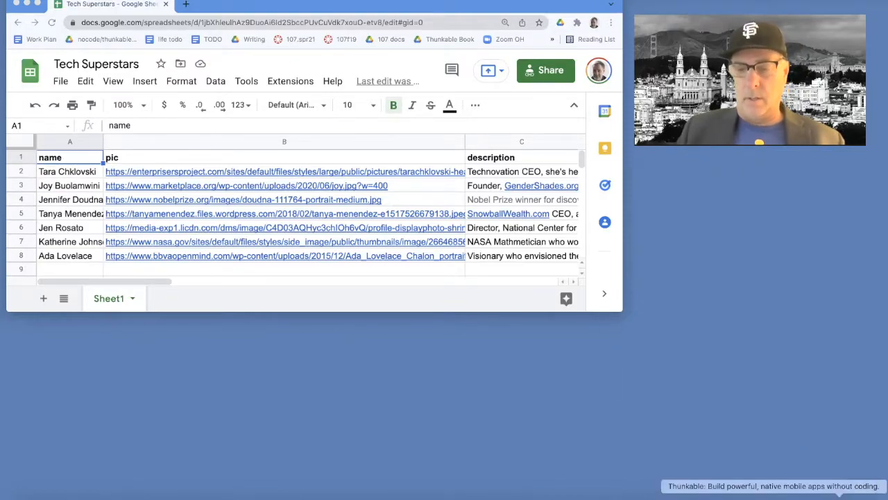
Bring the Thunkable window back, move it to the left edge, and log in to reach My Projects
click(840, 494)
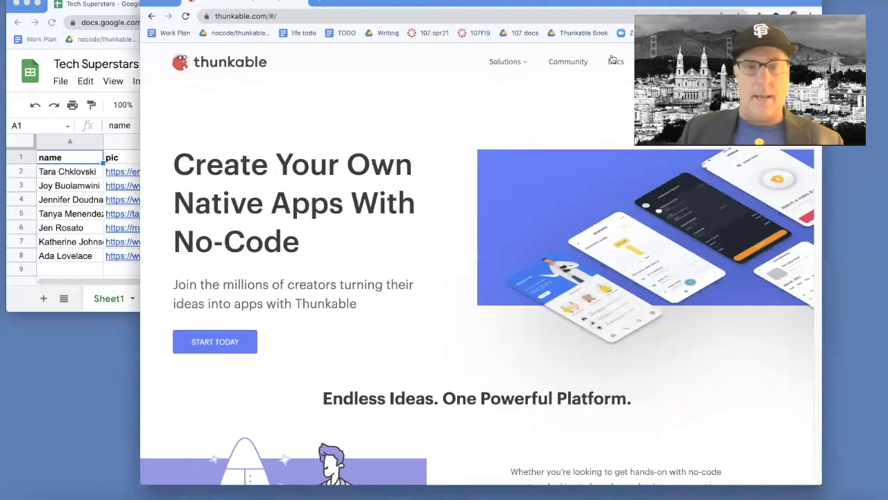
drag(670, 3, 531, 41)
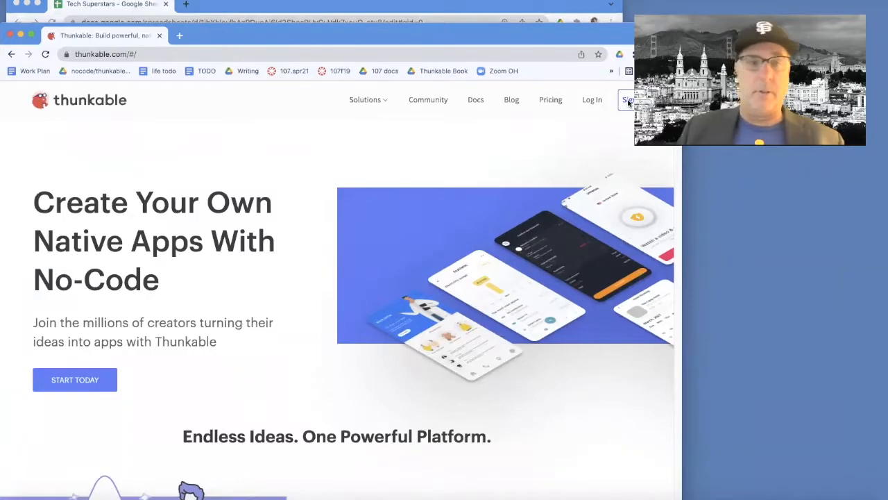
click(592, 101)
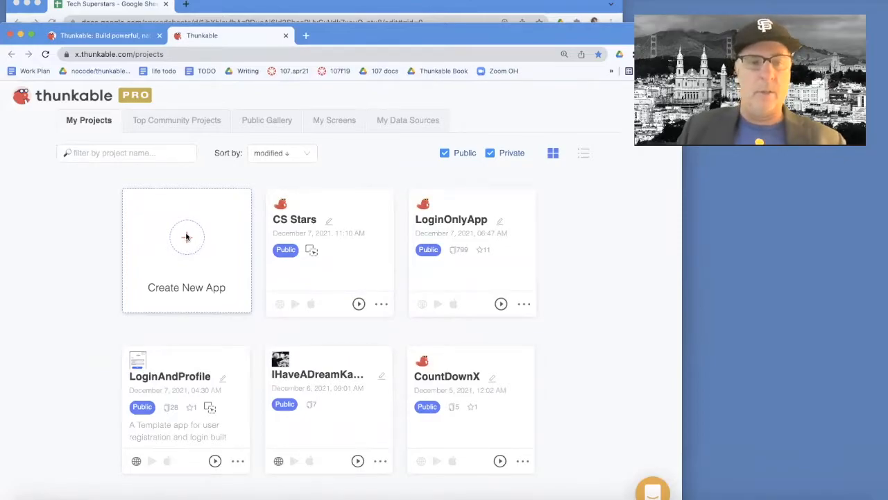
Create a new Education-category app named 'Tech Superstars 7'
click(186, 238)
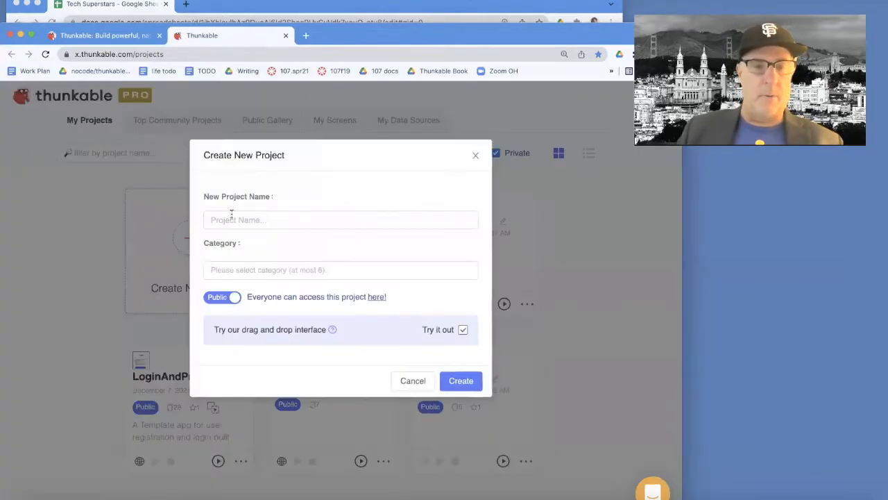
click(231, 220)
text(Tech Super)
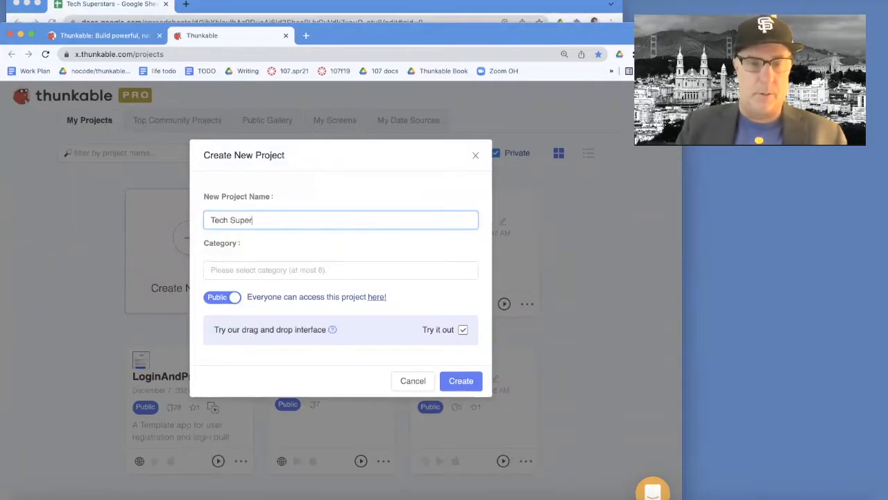
text(stars 7)
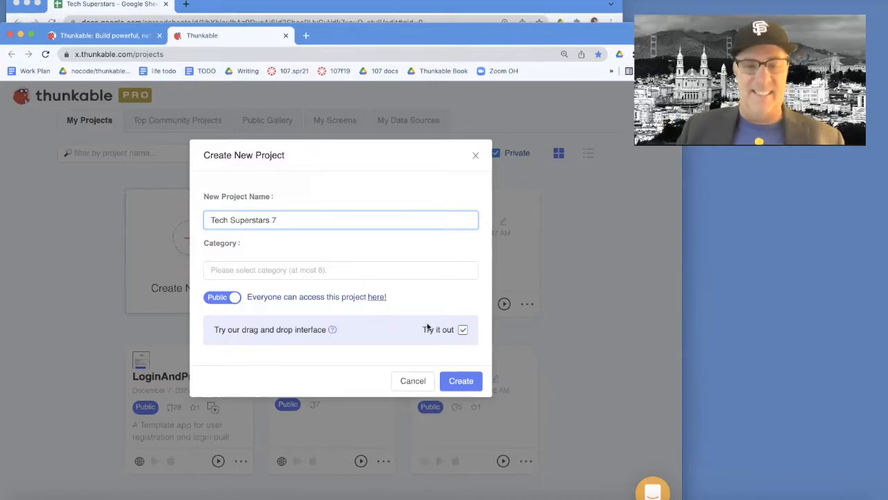
click(258, 272)
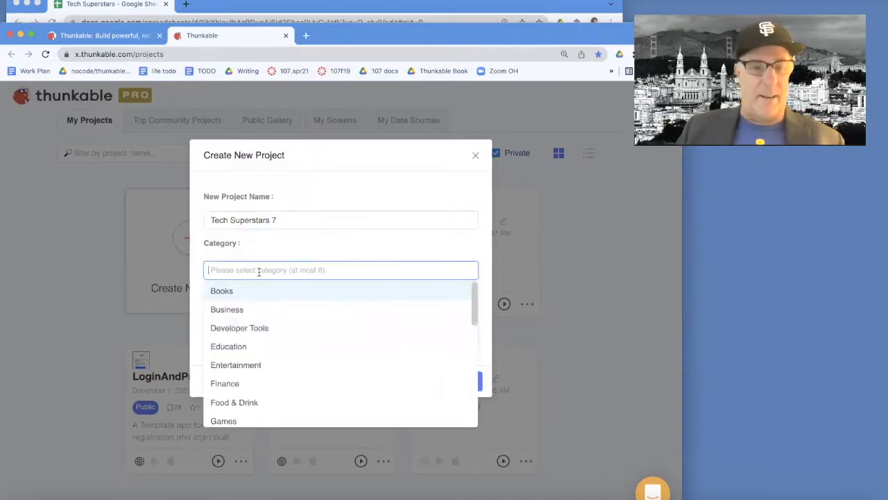
click(232, 345)
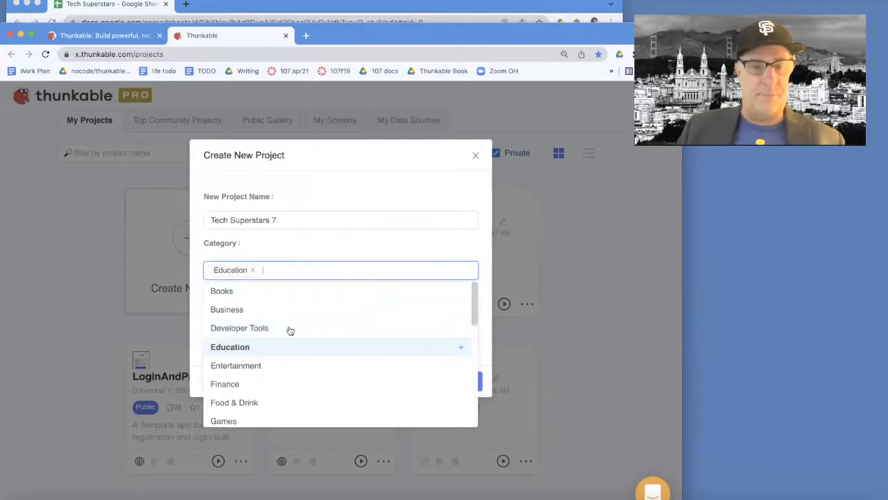
click(485, 336)
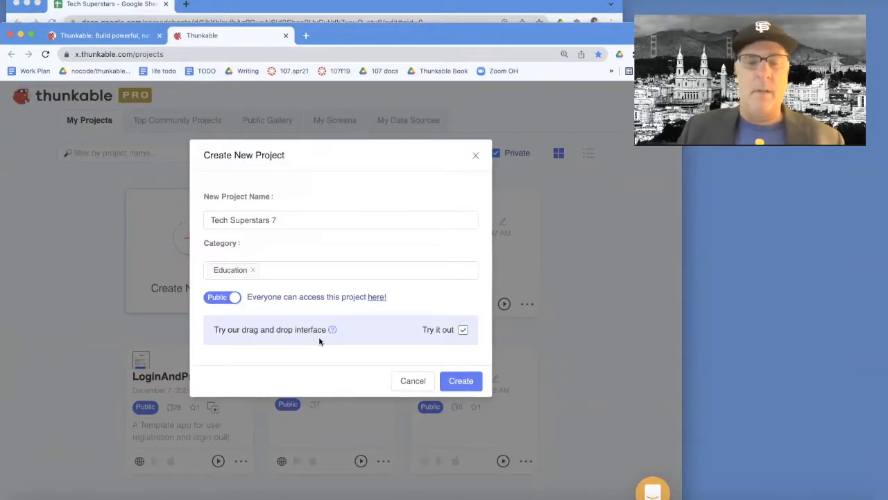
click(461, 381)
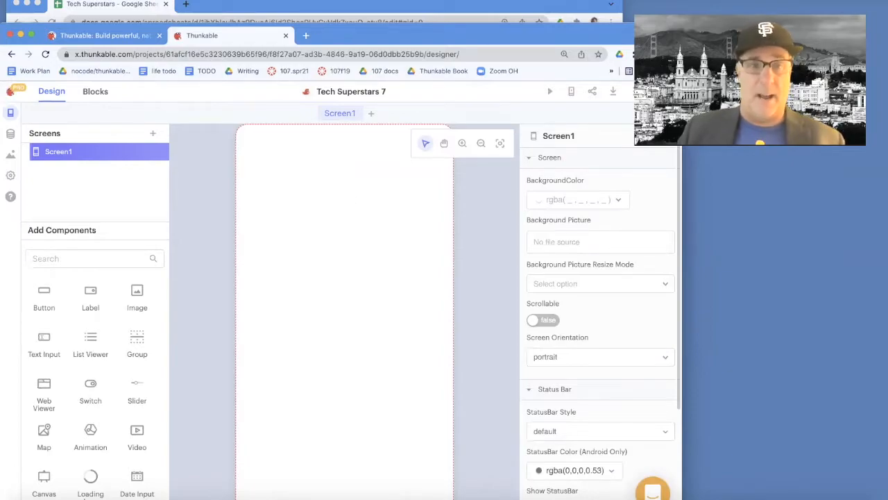
Bring up the DragDropCode.com Tech Superstar Tutorial page beside the Thunkable designer
click(305, 4)
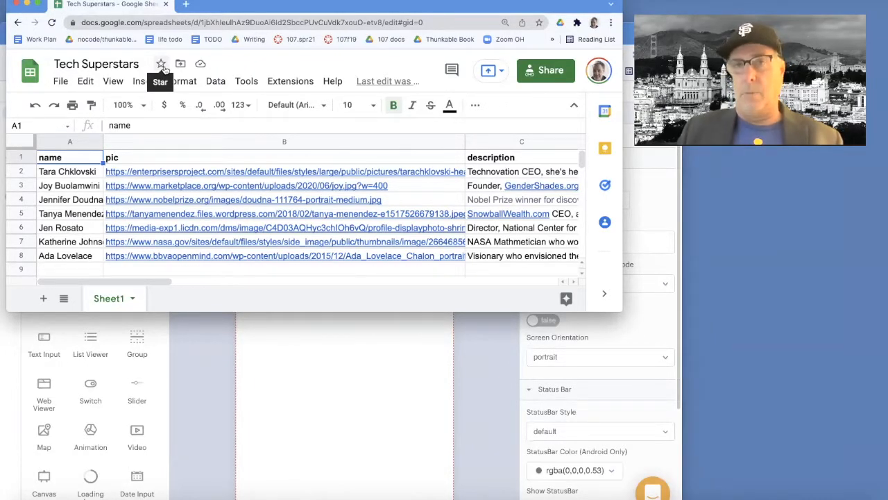
click(341, 371)
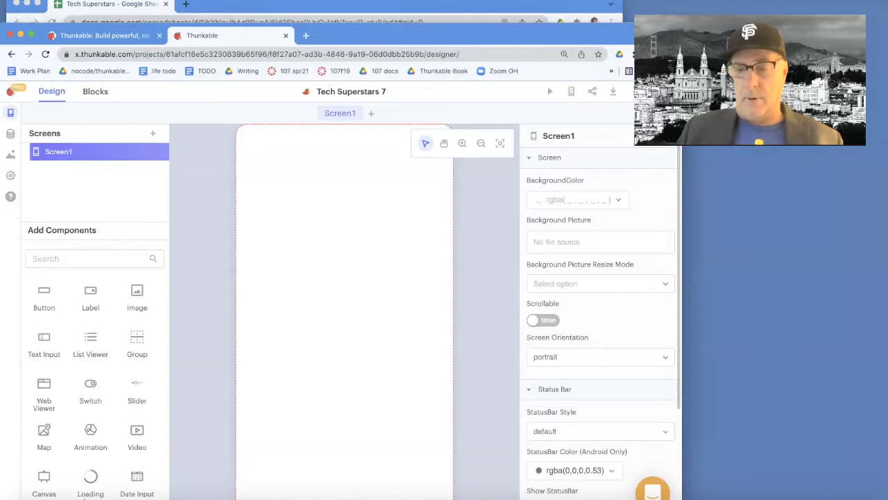
click(805, 494)
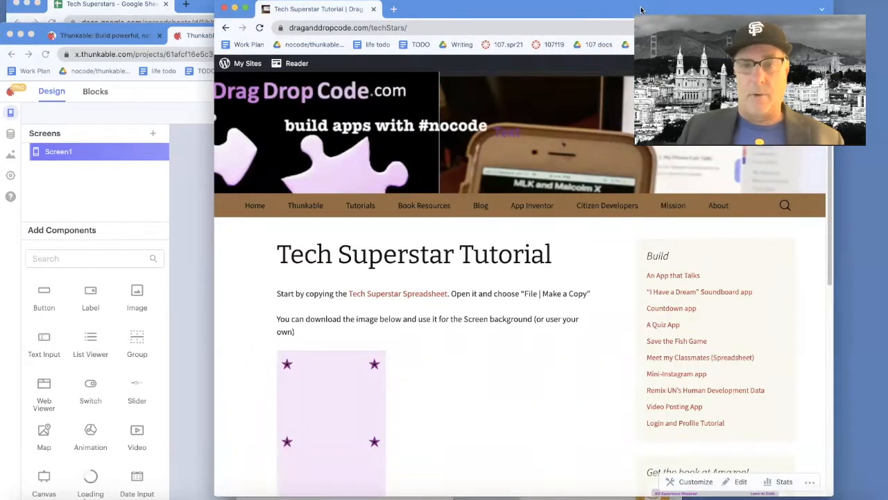
Reposition the tutorial window and open its Tech Superstar Spreadsheet link in Google Sheets
drag(626, 14, 499, 40)
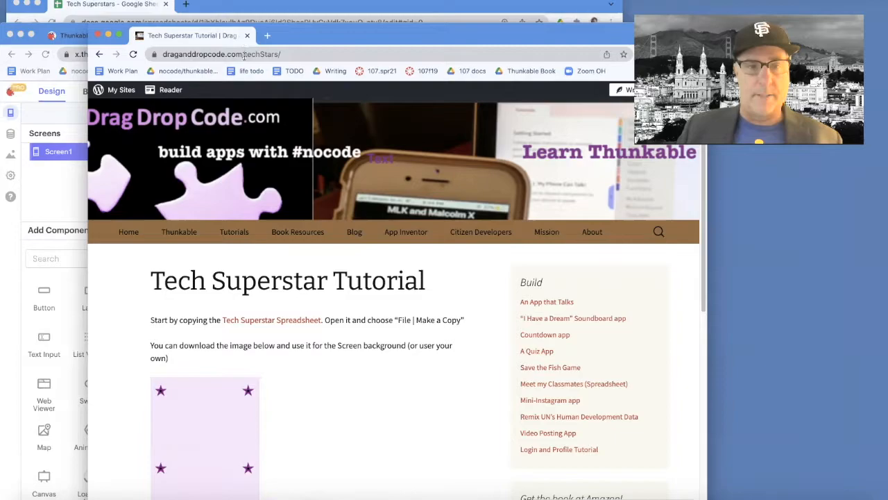
click(273, 54)
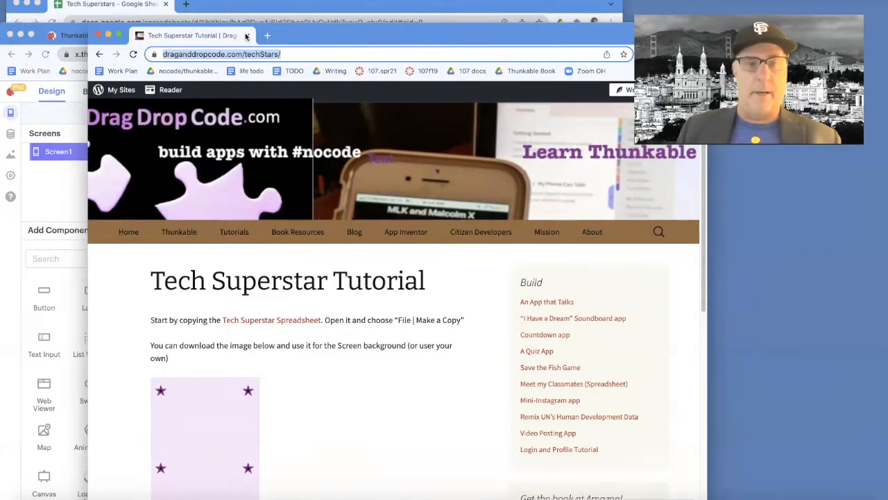
click(280, 321)
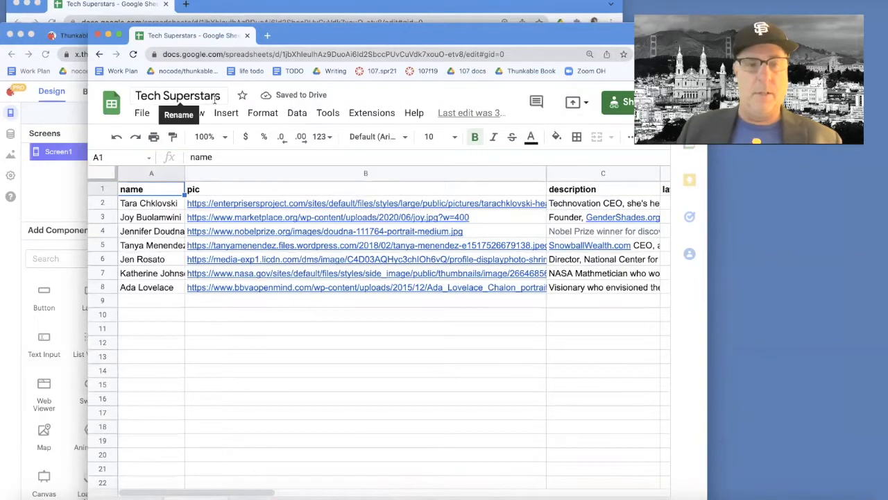
Copy the spreadsheet as 'Tech Superstars 7', then minimize Sheets to return to Thunkable
click(139, 115)
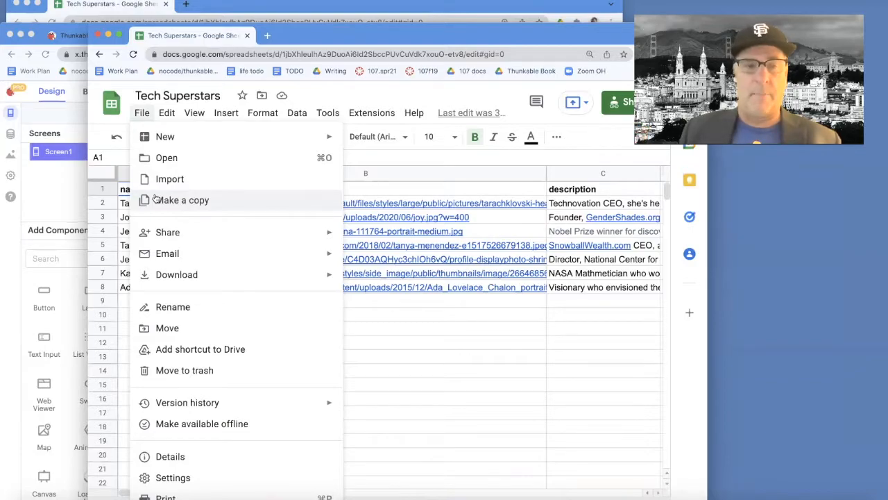
click(156, 200)
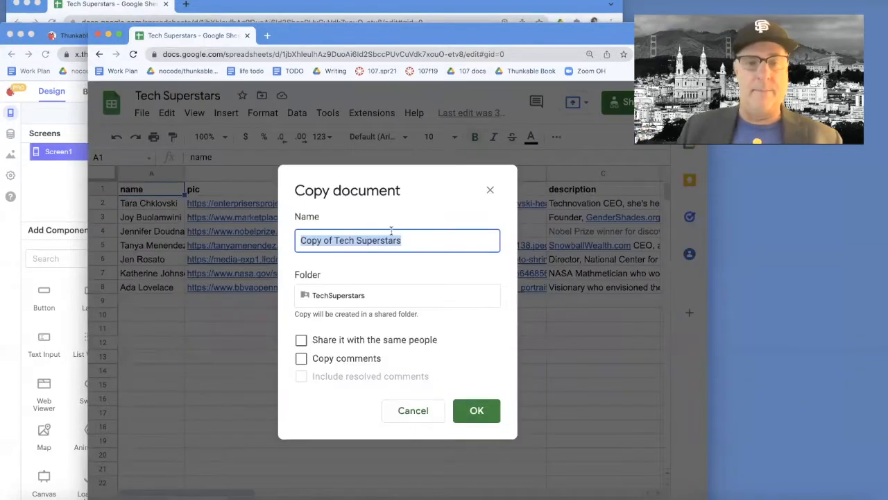
click(333, 241)
key(BackSpace)
key(BackSpace)
key(BackSpace)
key(BackSpace)
key(BackSpace)
key(BackSpace)
key(BackSpace)
key(BackSpace)
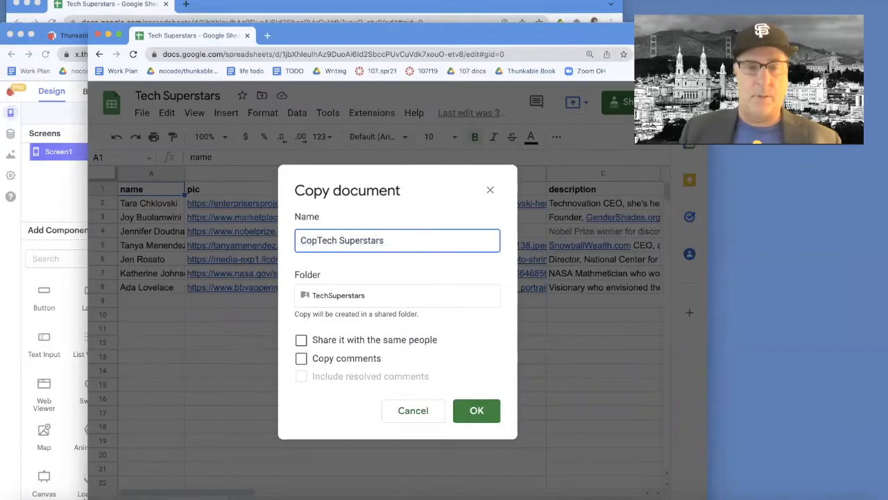
click(397, 239)
text(7)
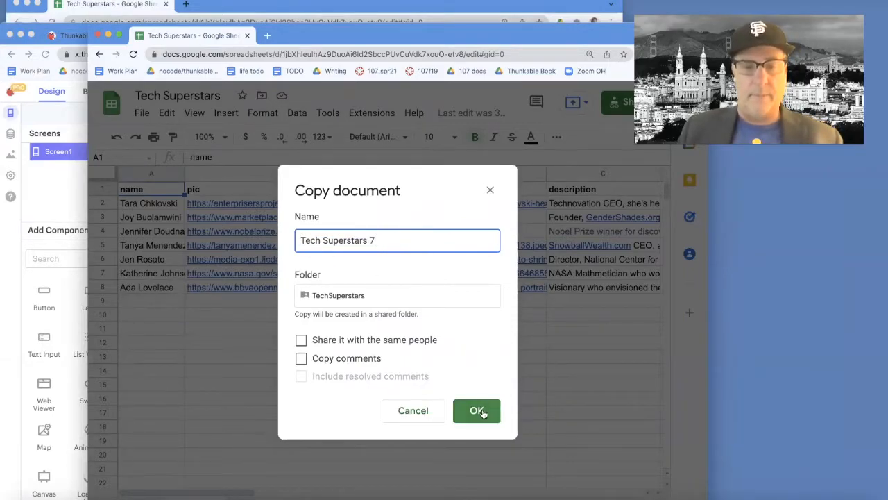
click(483, 412)
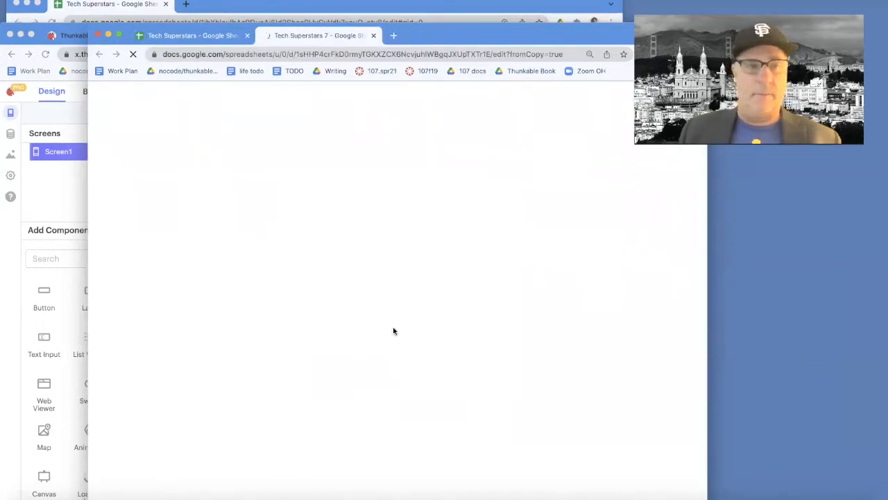
click(109, 35)
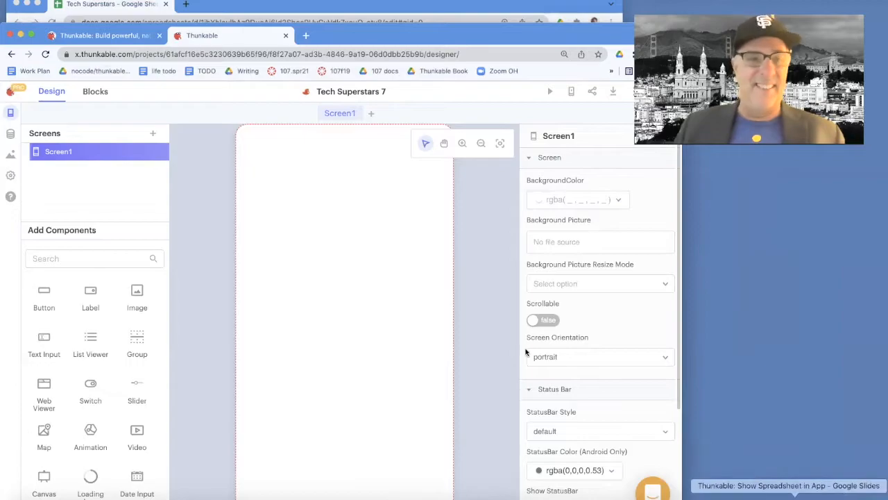
In the Data panel, add a data source and choose Create New to see the source types
click(10, 134)
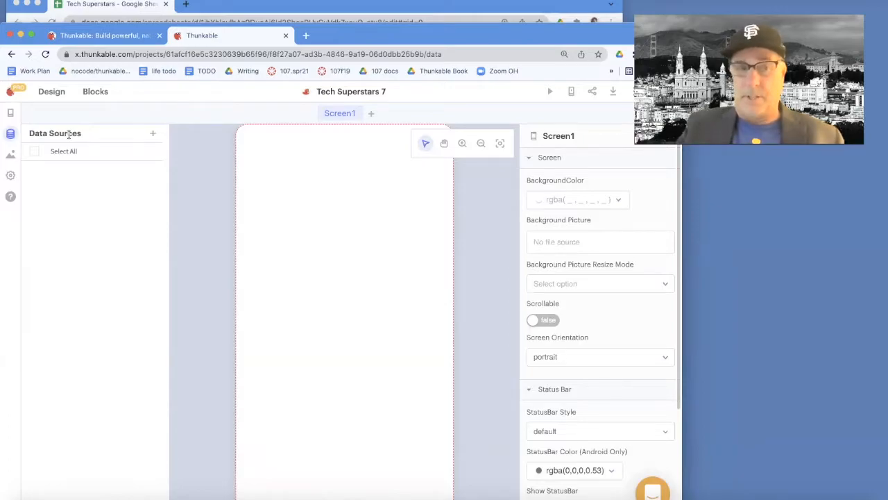
click(153, 133)
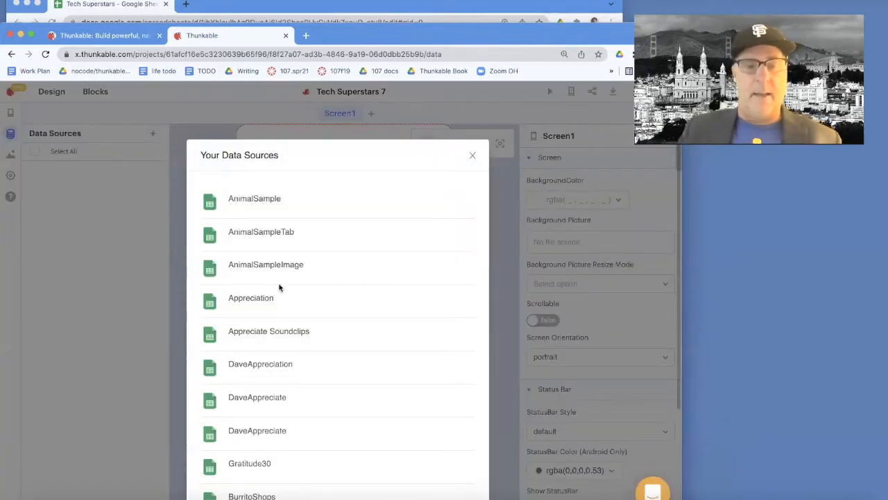
scroll(279, 286, down, 15)
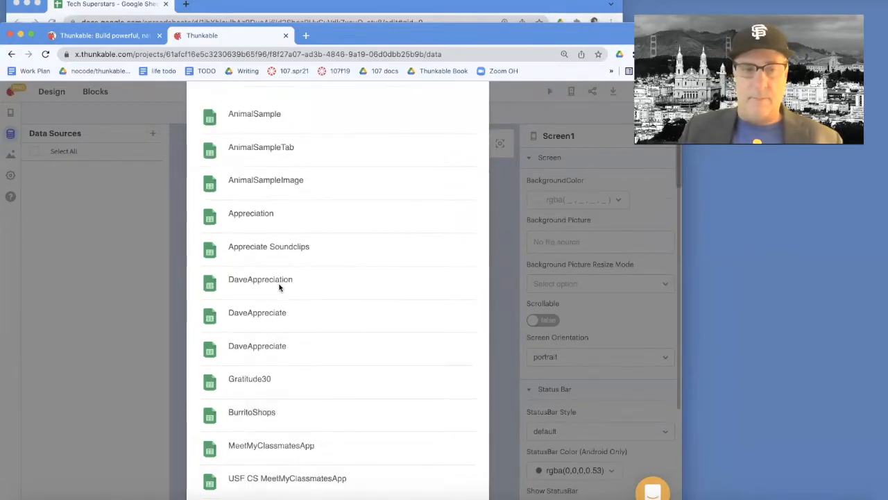
scroll(279, 285, down, 15)
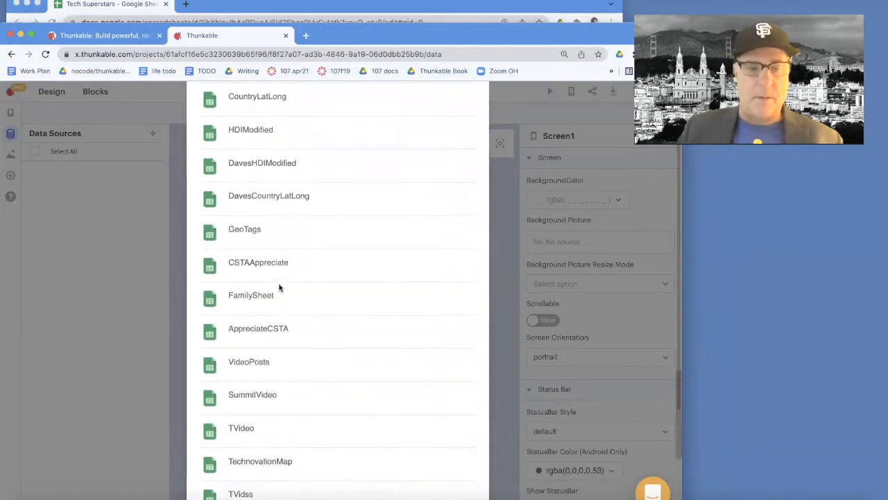
click(451, 485)
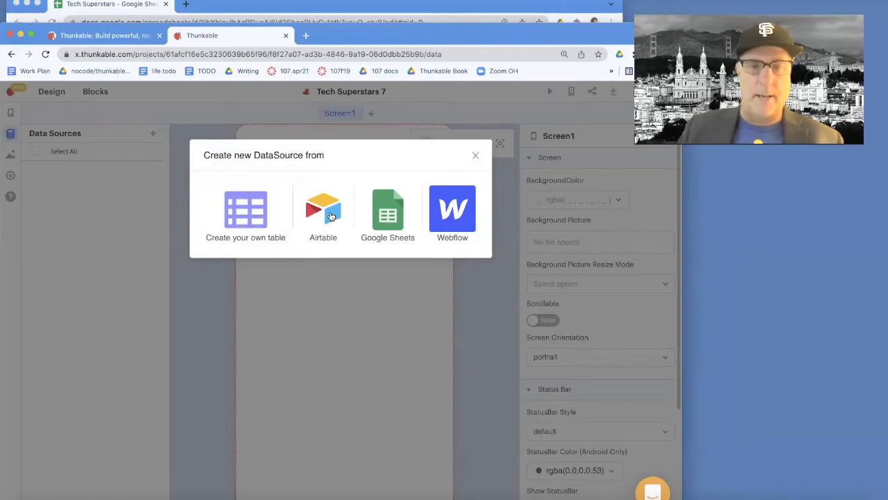
Connect the Tech Superstars 7 Google Sheet as a new data source
click(395, 217)
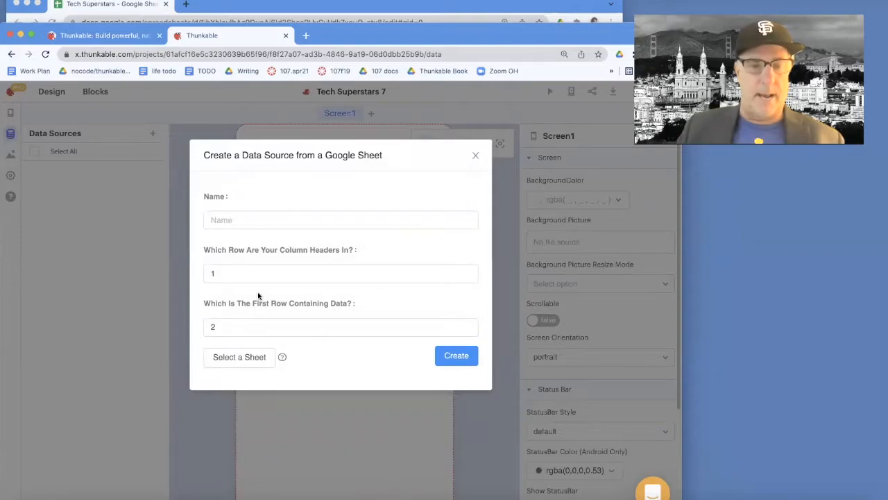
click(239, 358)
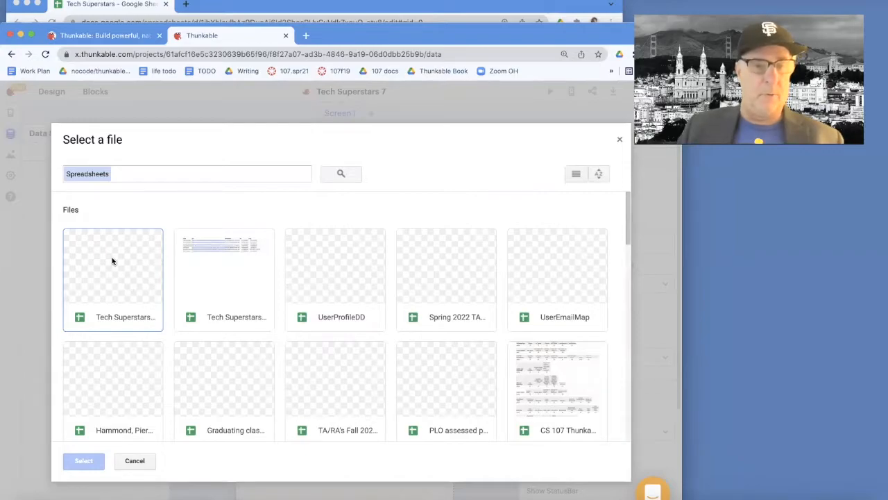
double_click(111, 260)
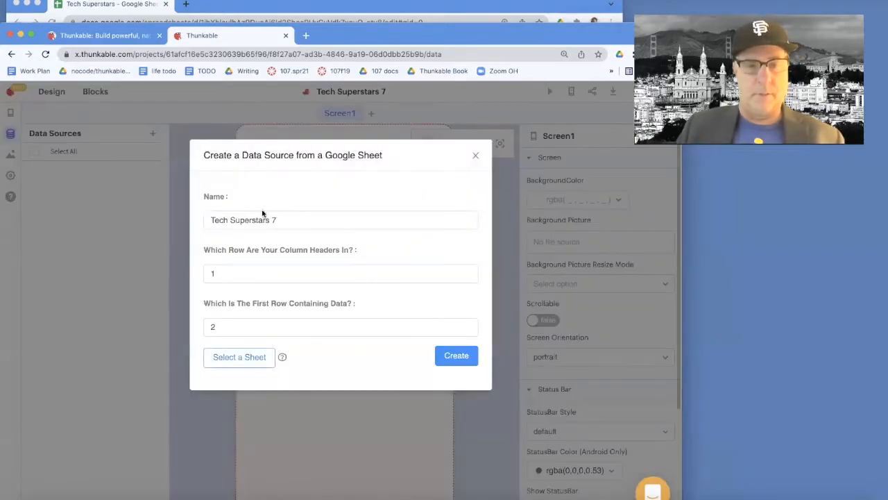
click(464, 358)
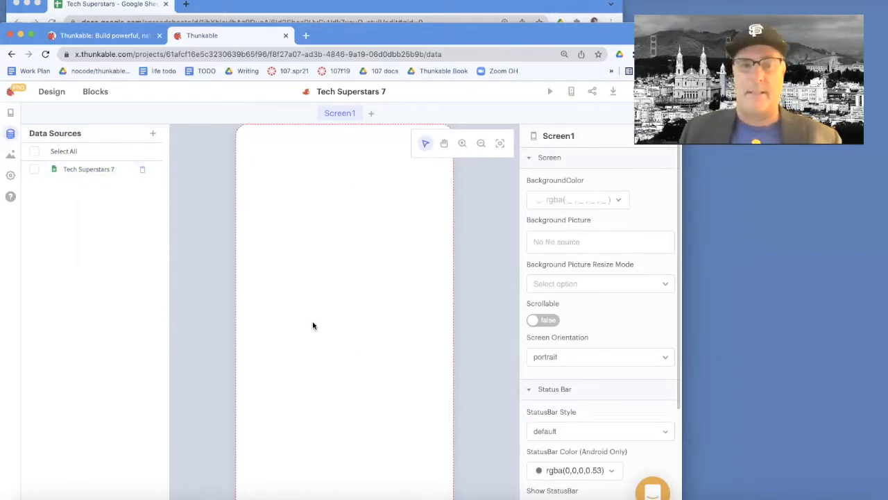
Add a Label to Screen1 and set its text to 'Tech Stars'
click(52, 96)
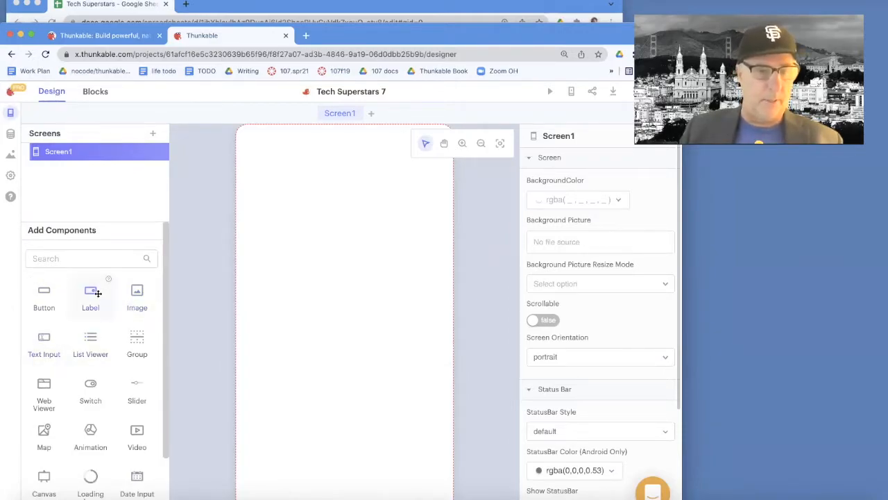
drag(90, 295, 326, 191)
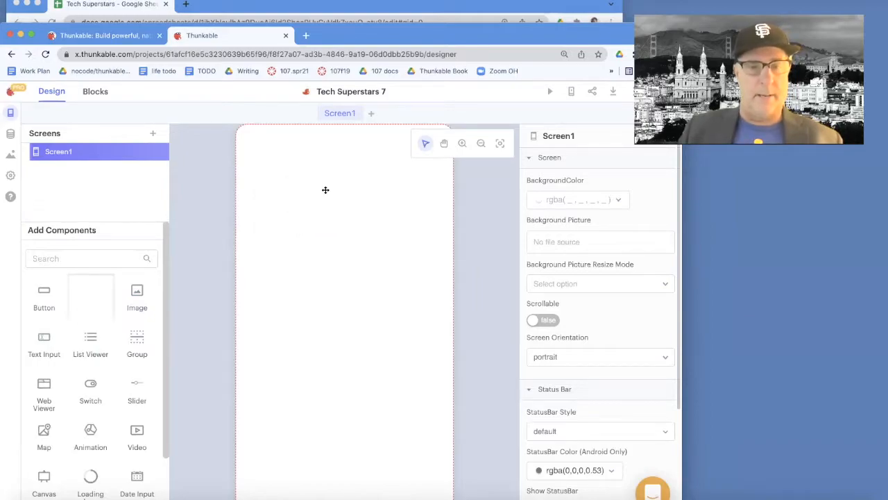
click(559, 199)
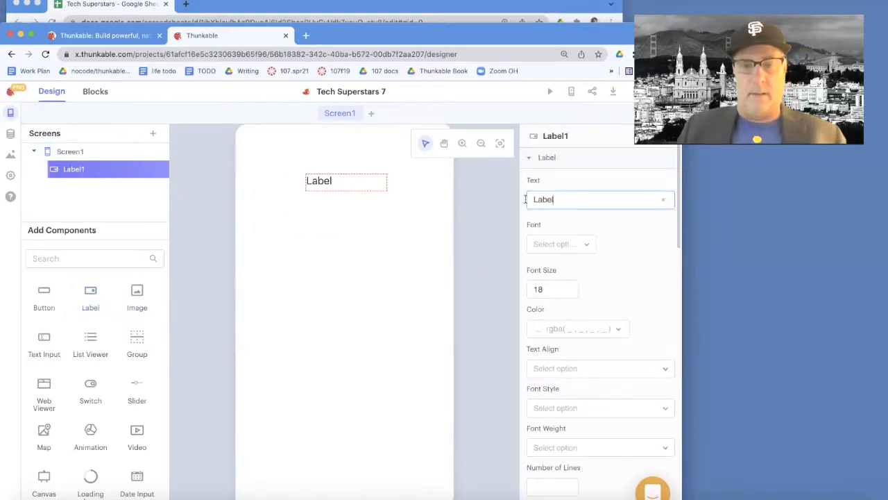
double_click(559, 199)
text(TDe)
key(BackSpace)
key(BackSpace)
text(ech)
text( Stas)
text(rs)
Center the Tech Stars title near the top and add a Data Viewer Grid below it
click(308, 180)
drag(307, 182, 332, 185)
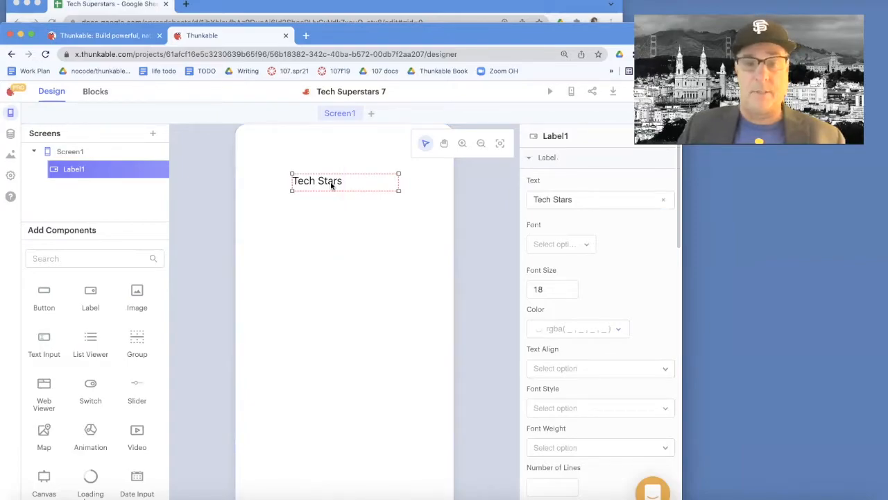
drag(341, 180, 338, 156)
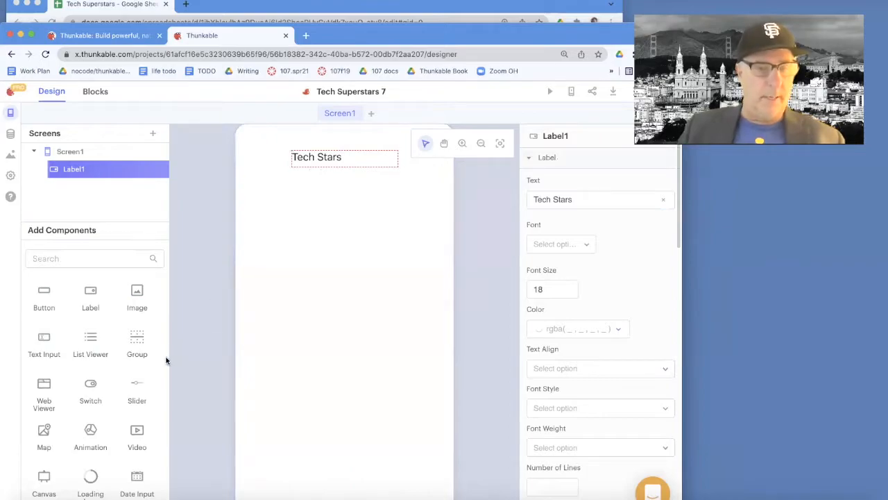
scroll(149, 381, down, 3)
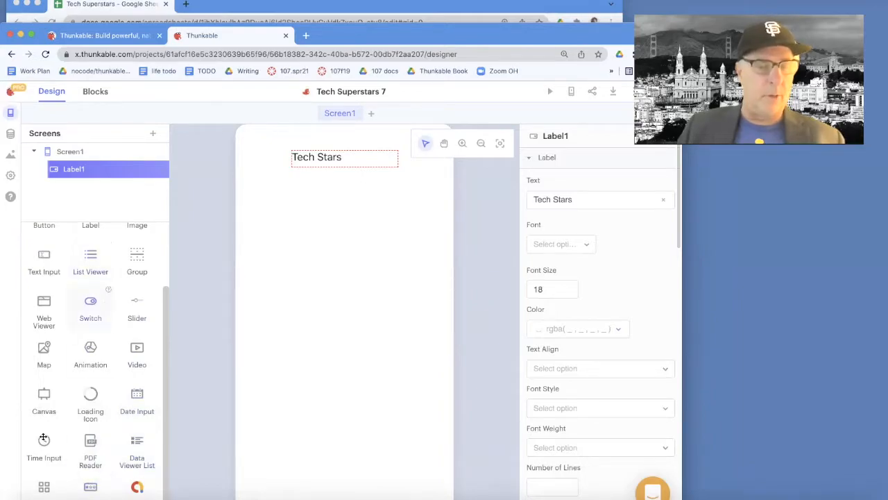
drag(202, 347, 251, 181)
Widen the Data Viewer Grid across the screen and make it taller
drag(411, 349, 430, 352)
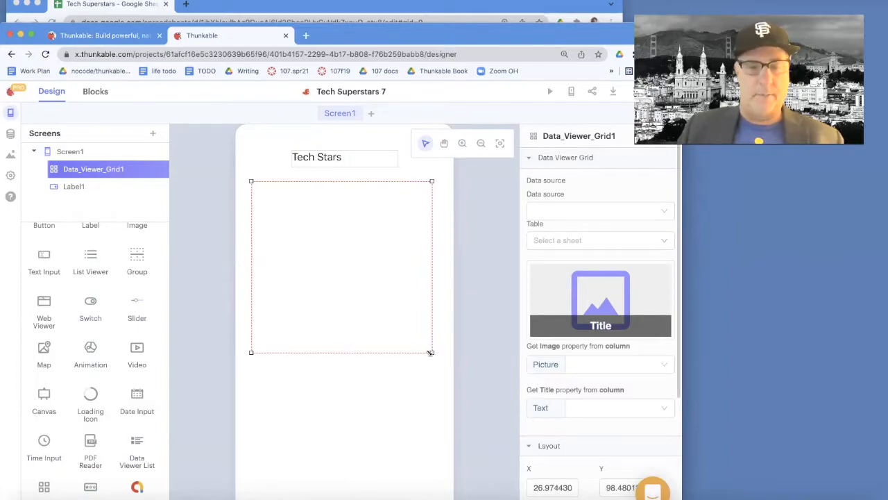
click(377, 352)
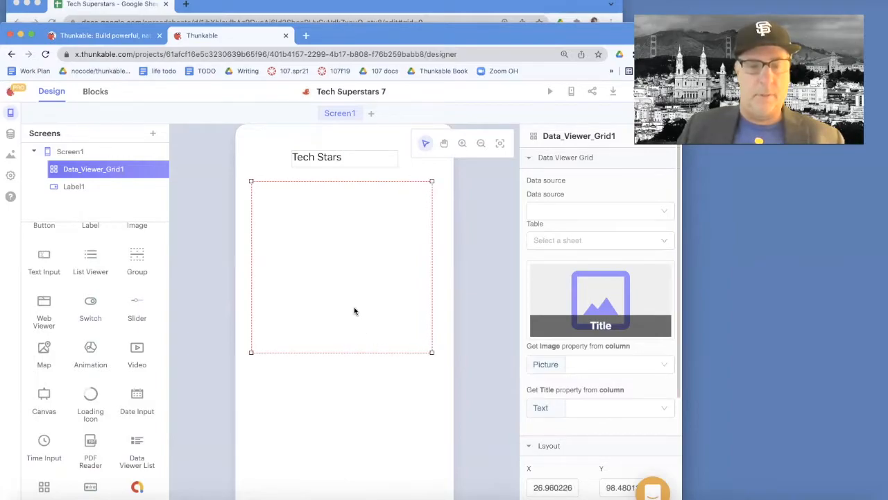
drag(342, 354, 341, 401)
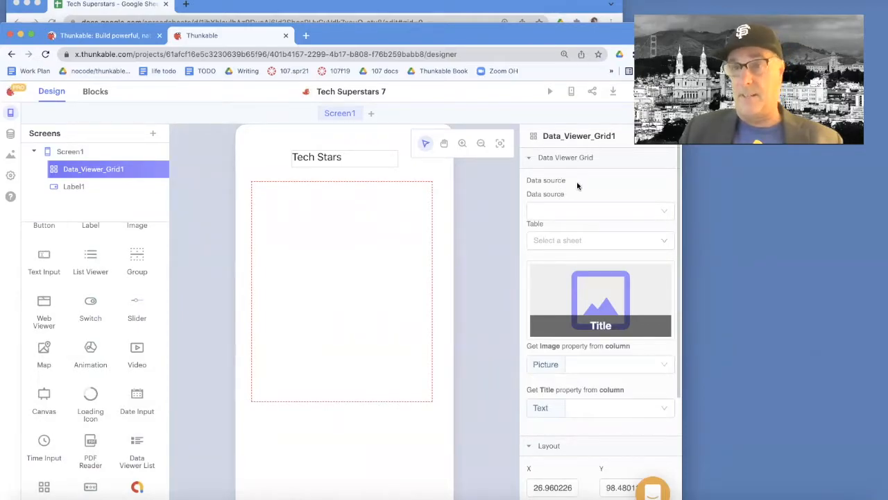
Link the grid to the Tech Superstars 7 data source, table Sheet1, with an image-with-title layout
click(10, 133)
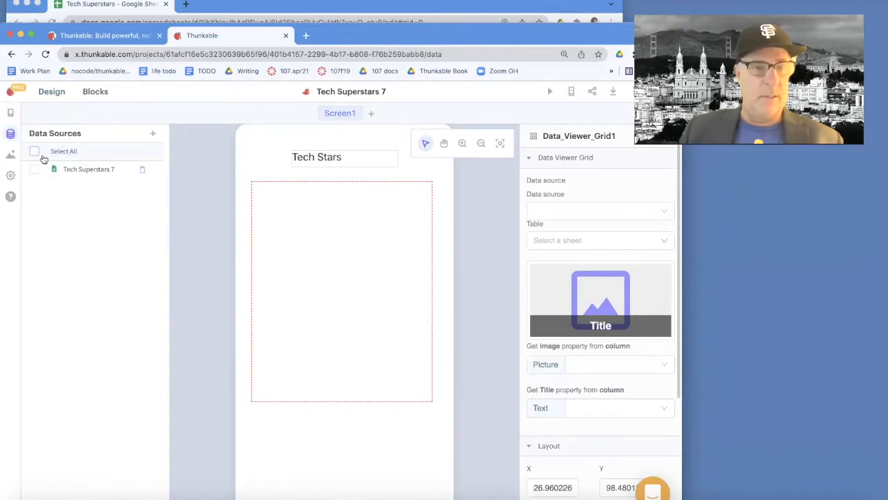
click(52, 97)
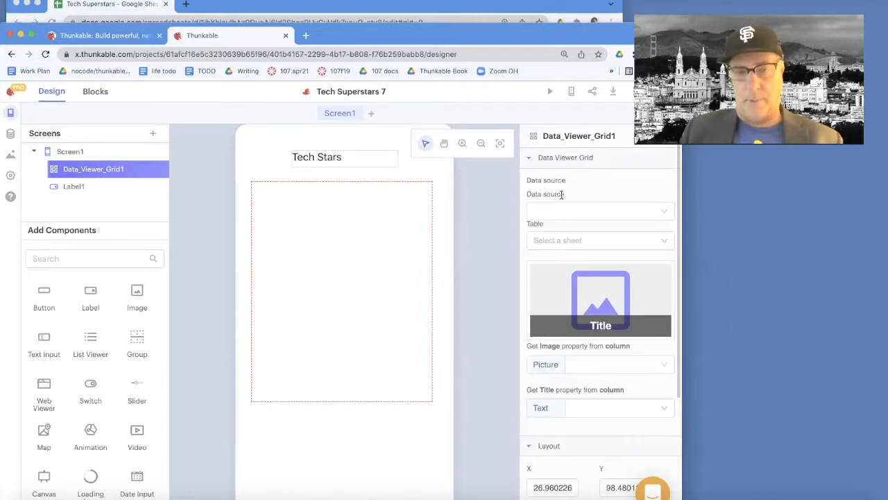
click(635, 219)
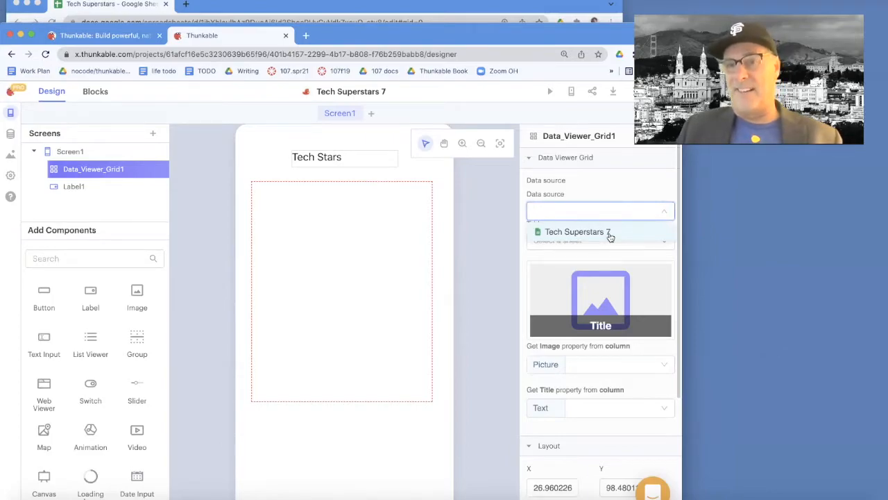
click(609, 234)
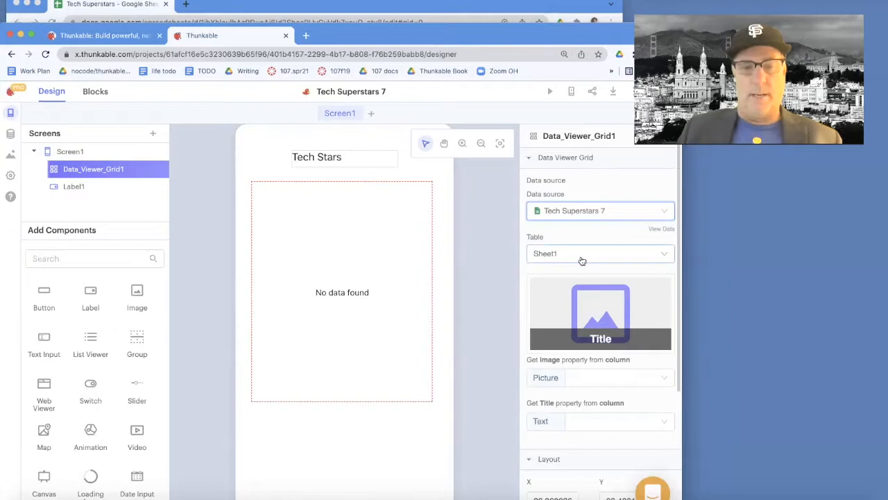
click(569, 313)
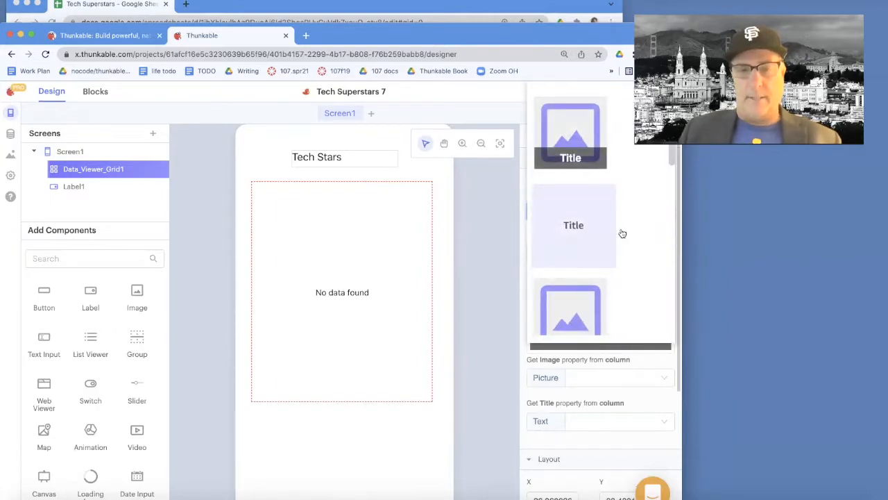
mouse_move(670, 155)
mouse_down()
mouse_move(674, 301)
mouse_move(672, 145)
mouse_up()
click(592, 114)
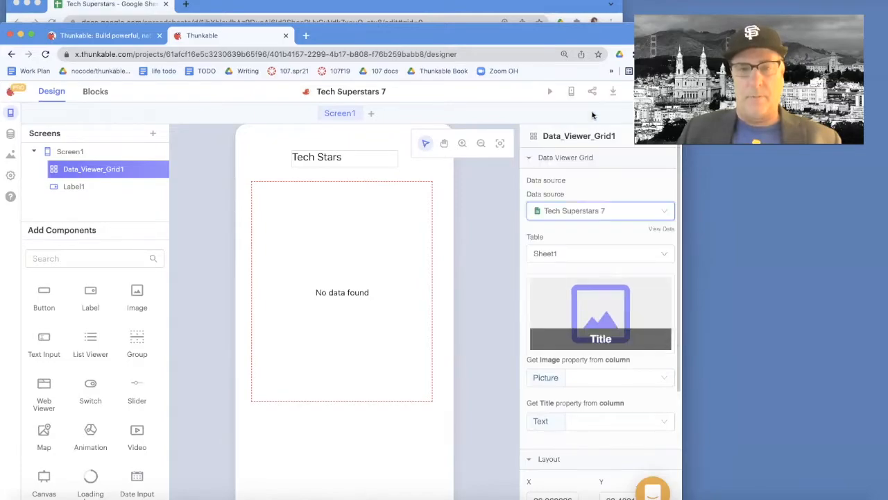
click(615, 334)
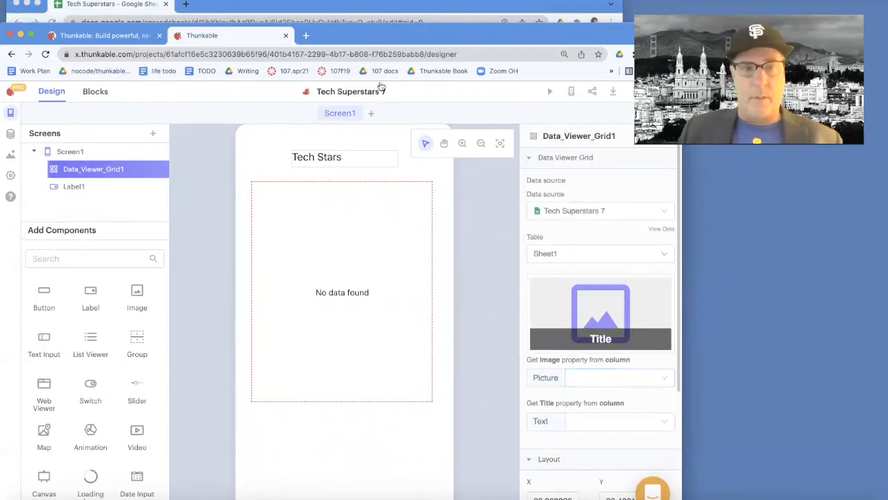
Bring the spreadsheet forward and inspect the image URLs in its pic column
click(325, 6)
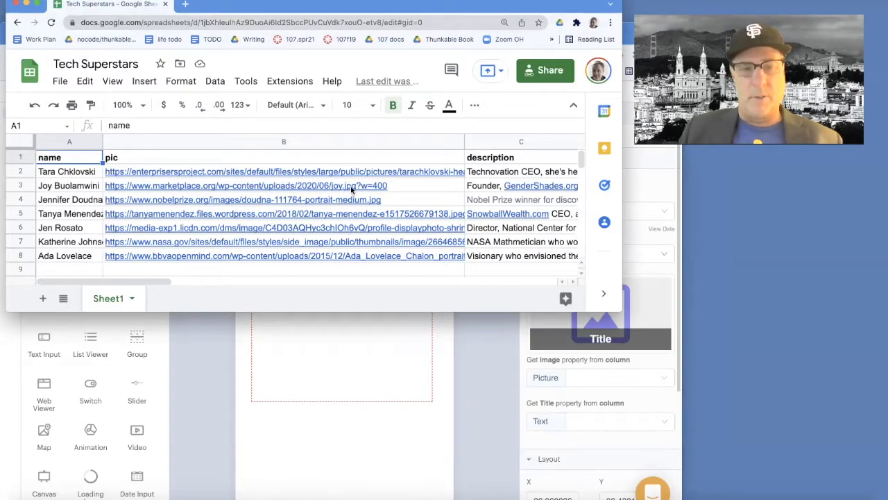
mouse_move(350, 186)
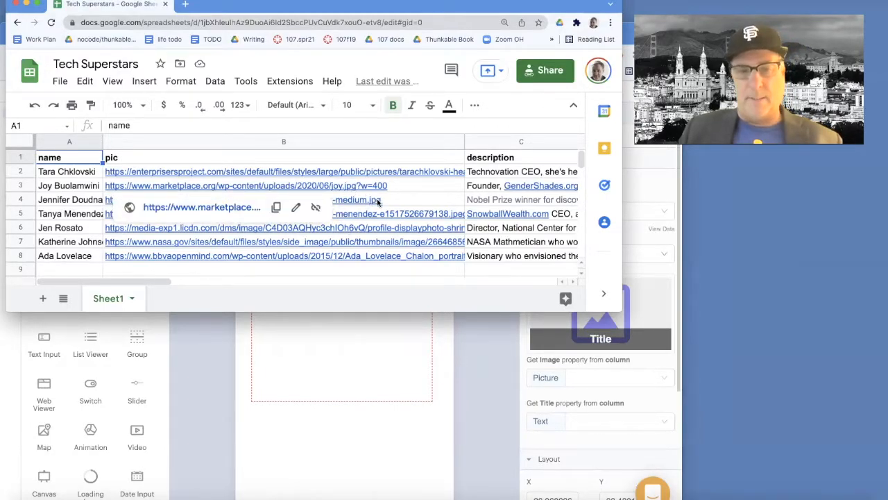
mouse_move(399, 229)
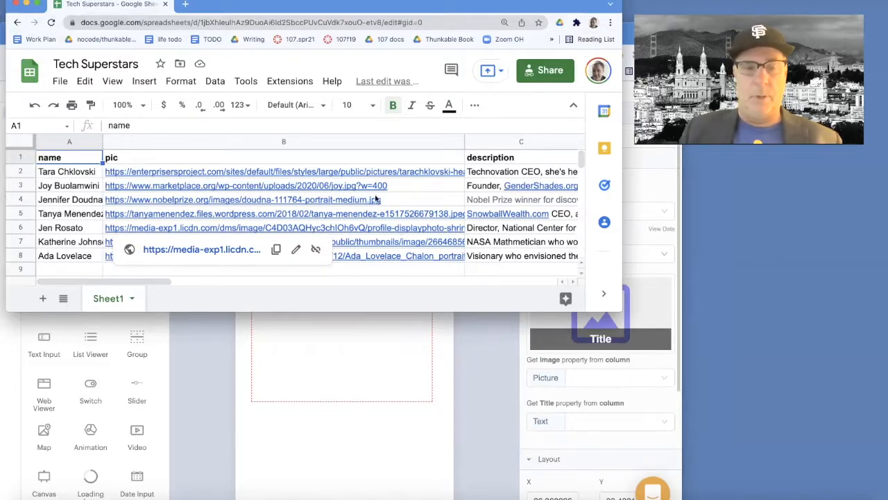
mouse_move(366, 247)
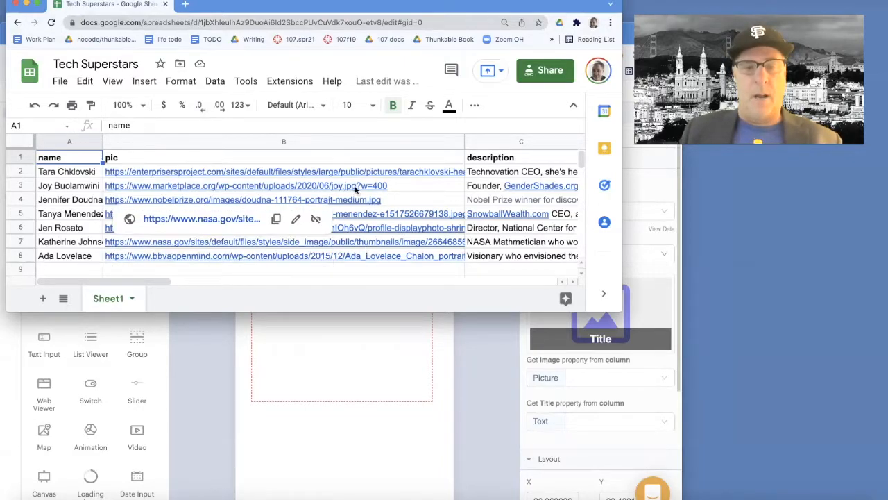
Map the grid's Picture column to pic and Title Text column to name, then nudge the grid right
click(438, 365)
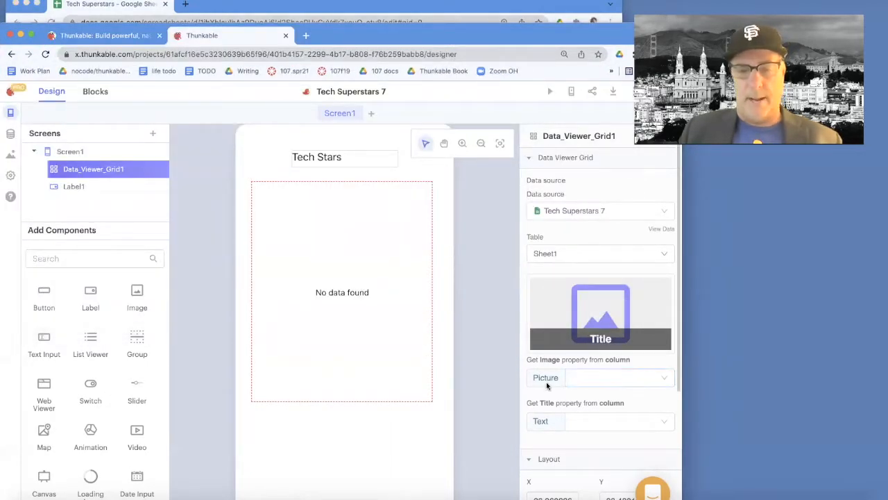
click(587, 383)
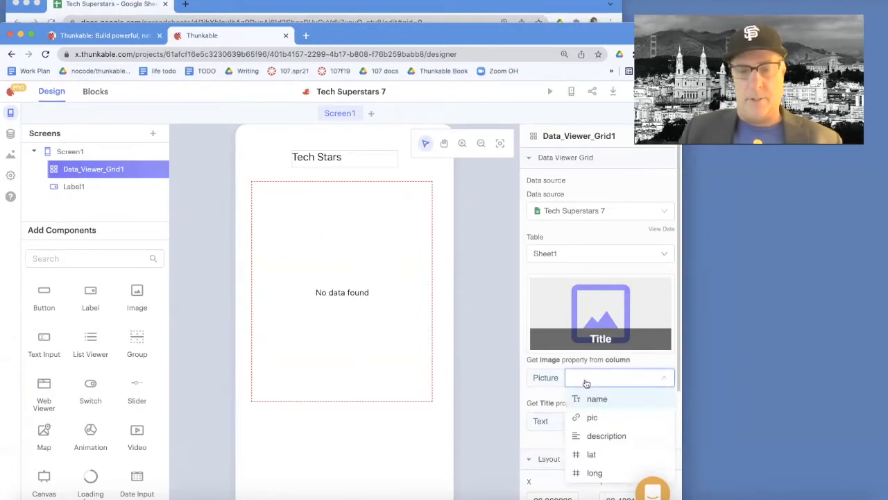
click(594, 419)
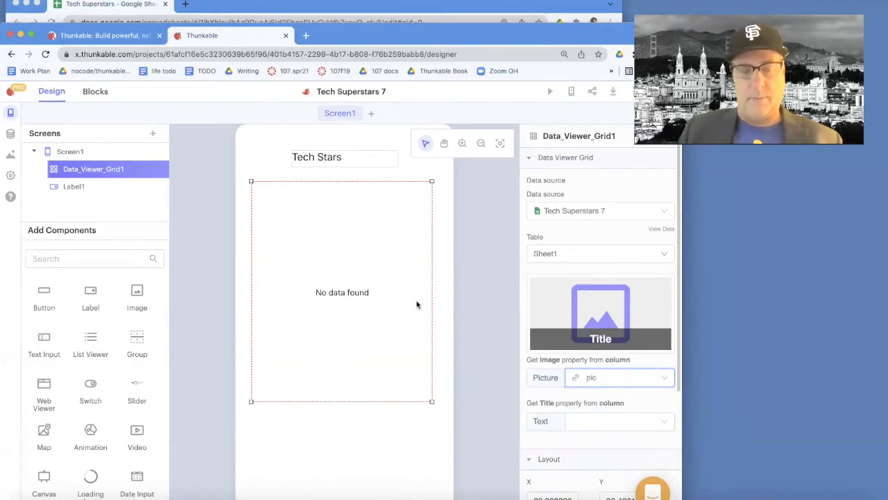
click(587, 423)
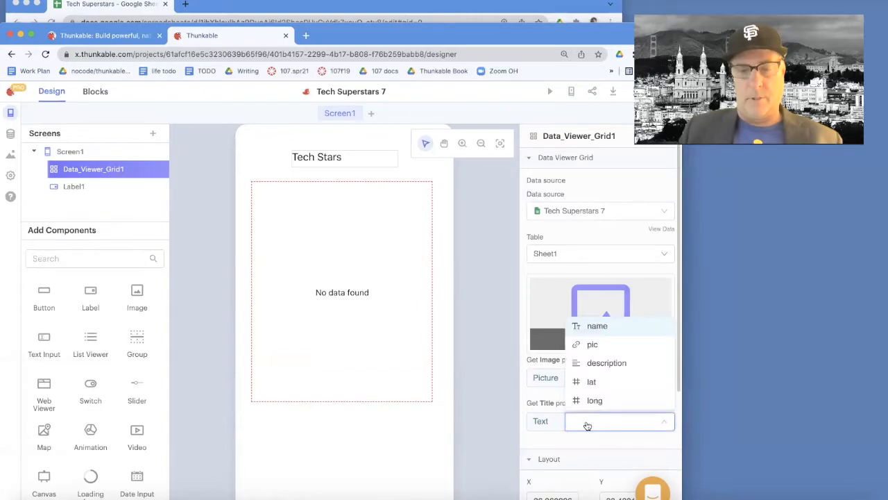
click(594, 328)
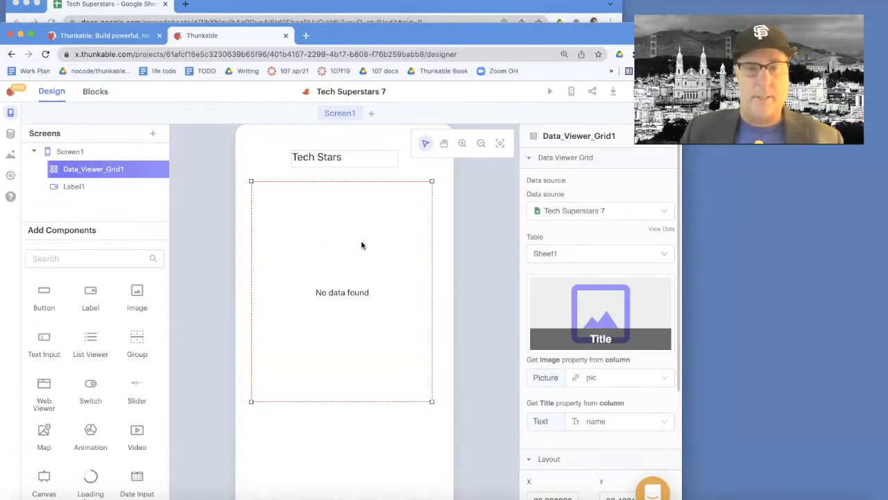
drag(362, 244, 405, 243)
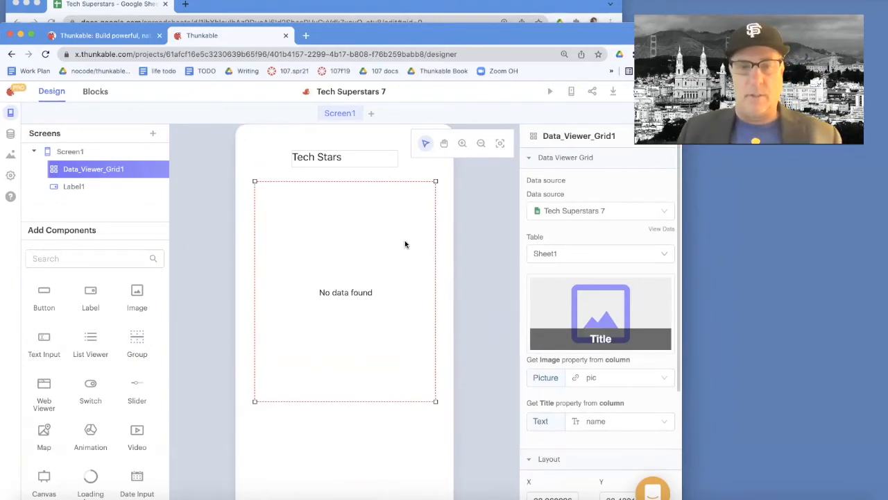
Preview Tech Superstars 7 from the editor and project list, then reopen it in the designer
click(551, 93)
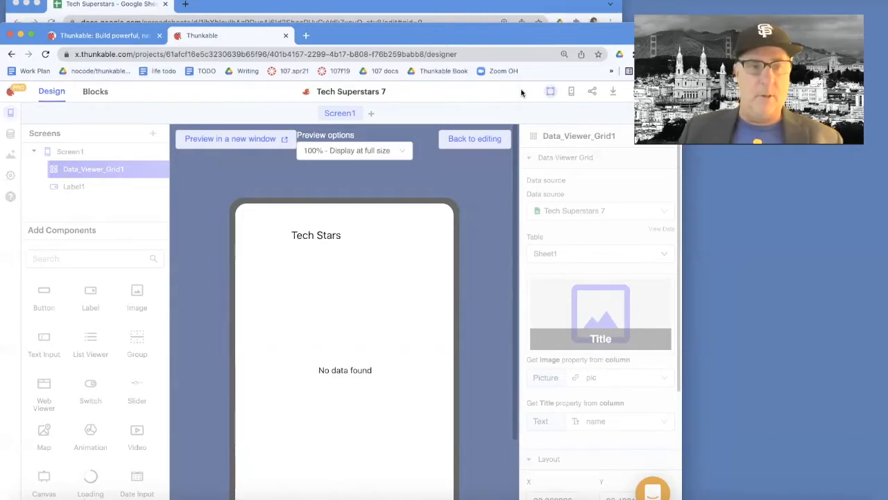
click(10, 91)
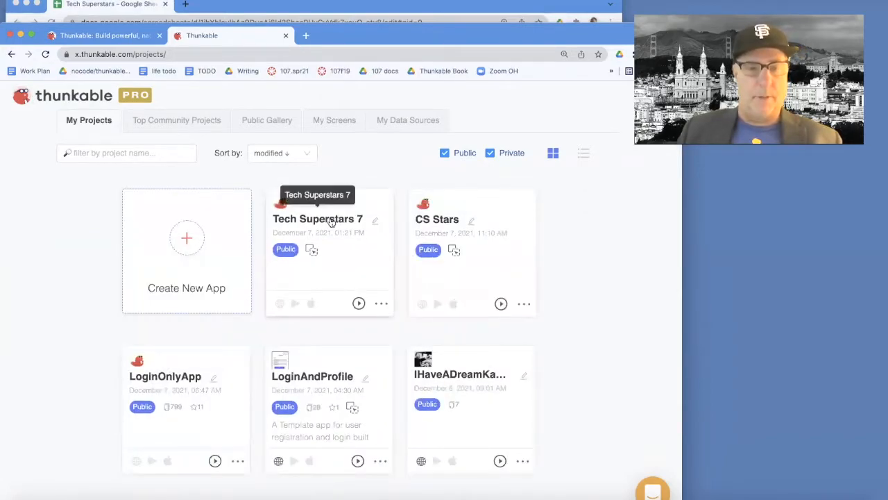
click(384, 305)
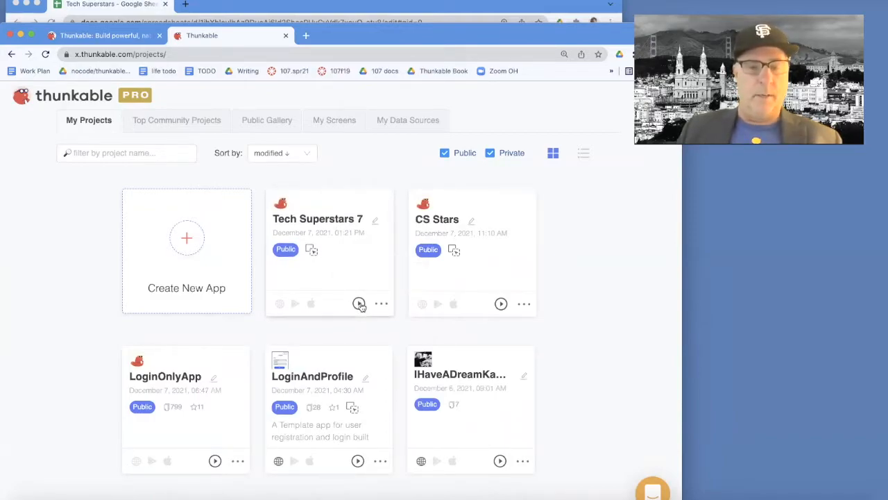
click(360, 305)
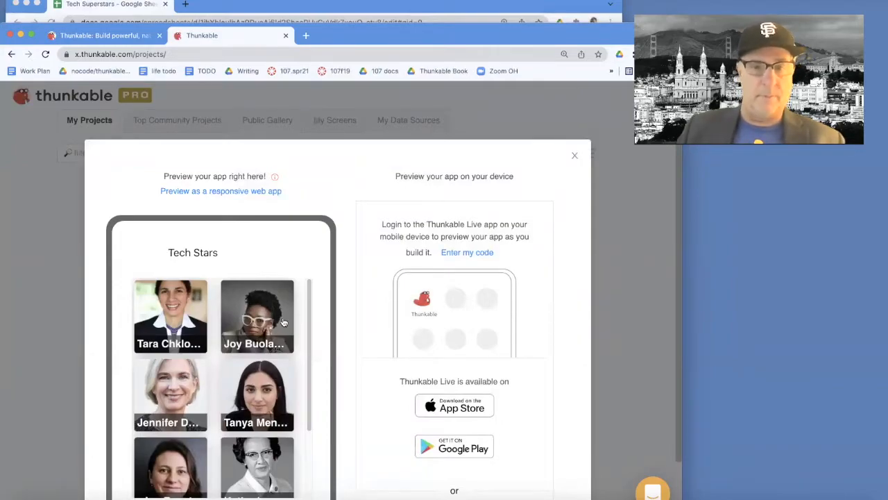
click(574, 156)
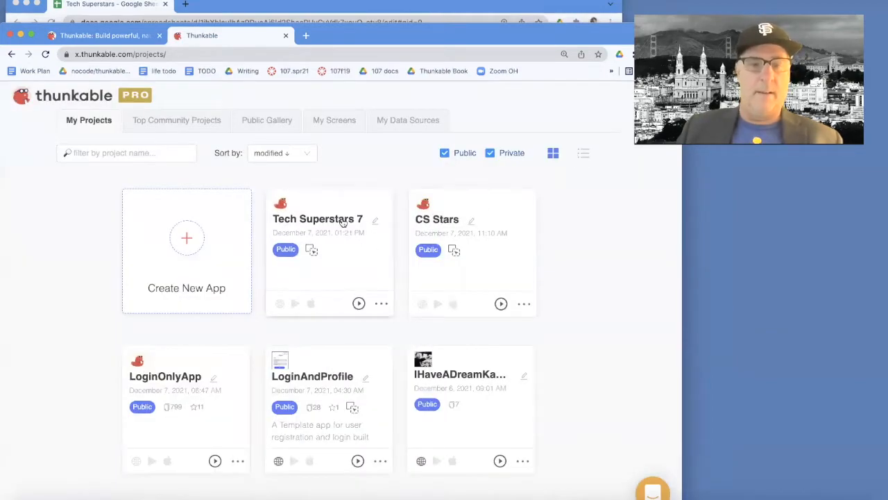
click(343, 221)
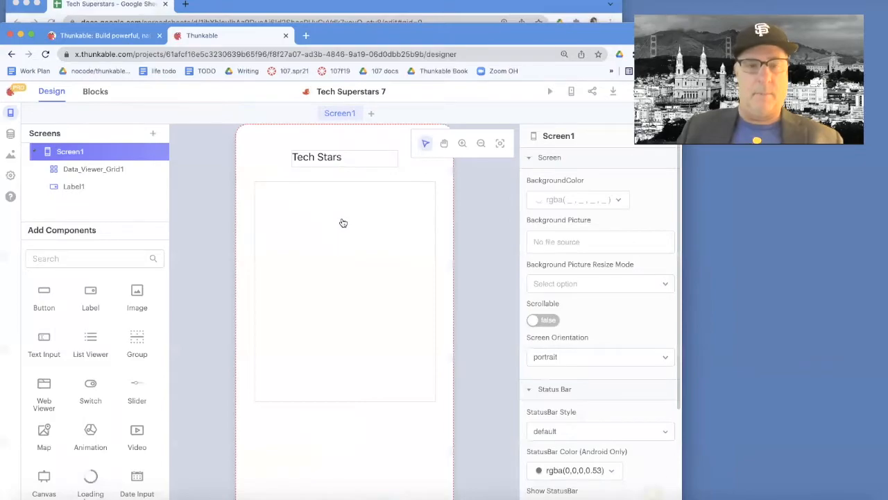
Run the Web Preview, scroll the photo grid up and down, and tap a star's photo tile
click(550, 92)
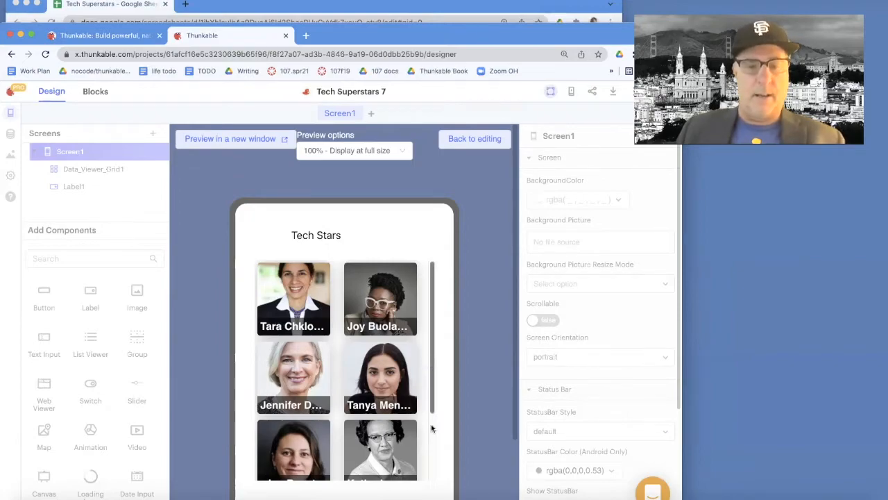
scroll(430, 362, down, 2)
scroll(429, 366, up, 2)
scroll(430, 389, down, 3)
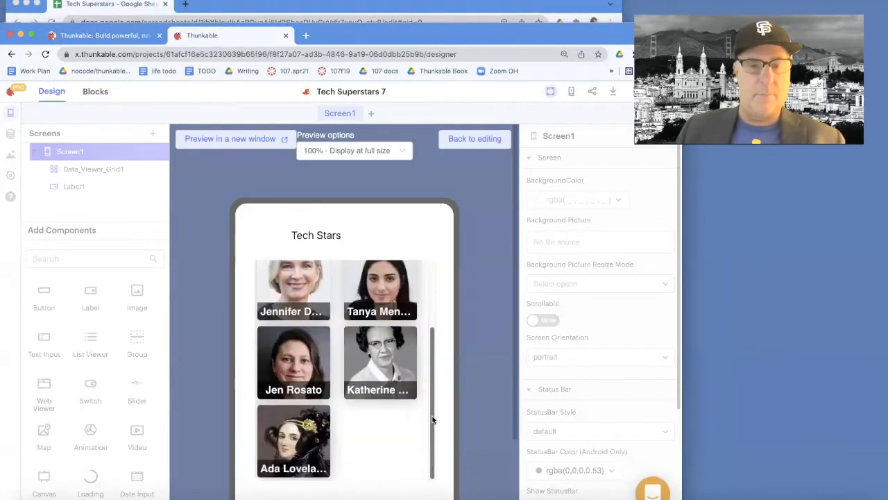
scroll(430, 417, up, 3)
click(300, 309)
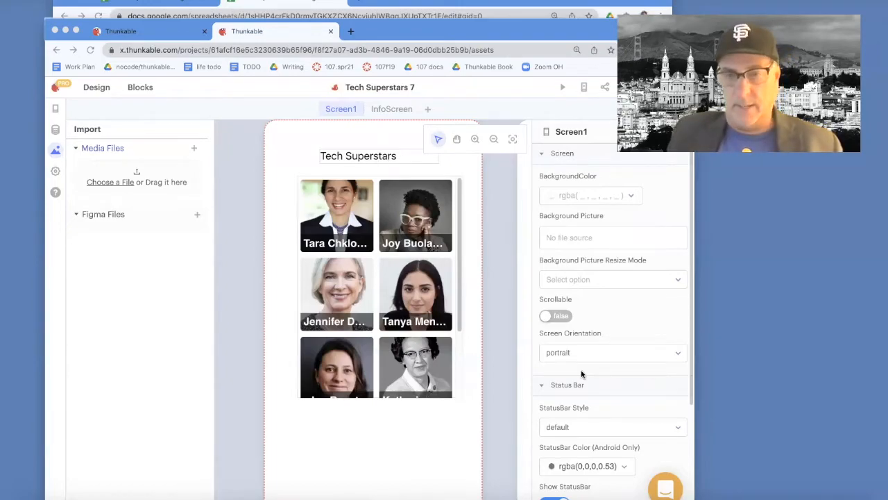
click(840, 498)
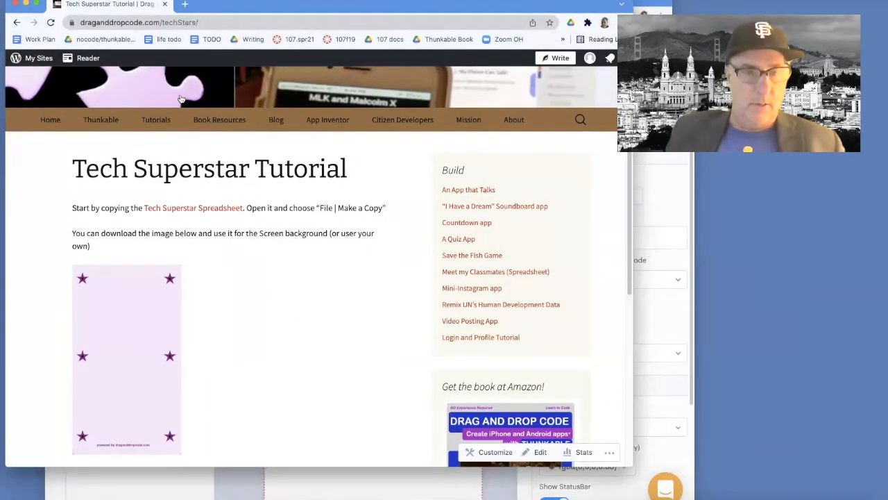
right_click(138, 302)
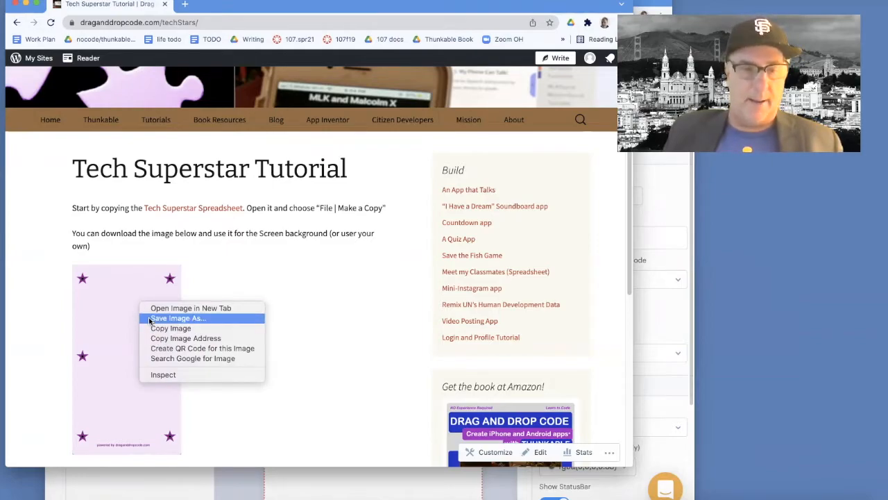
click(168, 319)
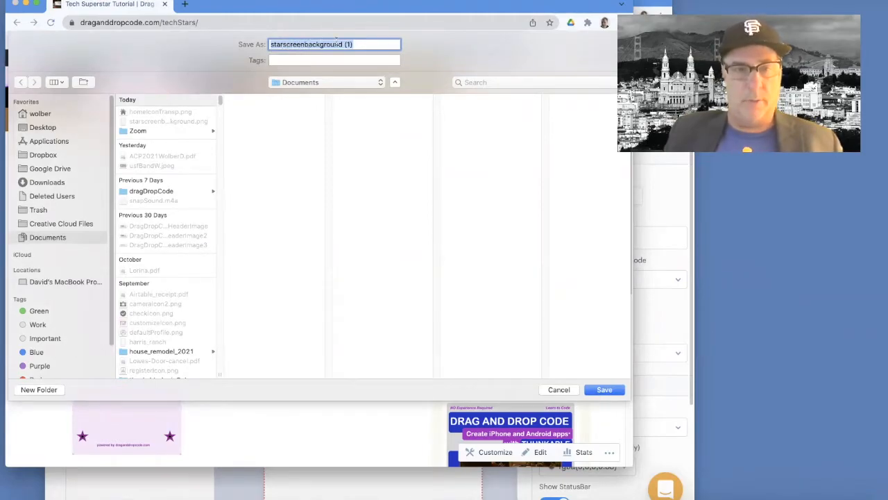
click(559, 389)
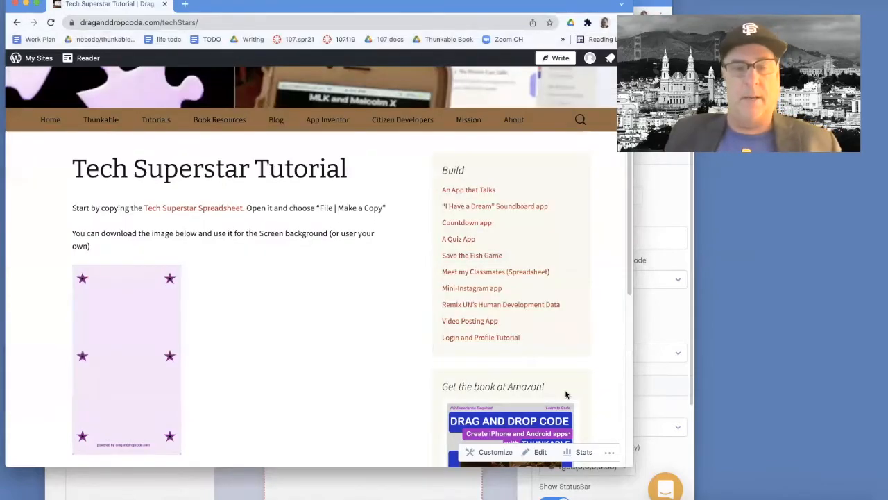
click(27, 4)
click(323, 155)
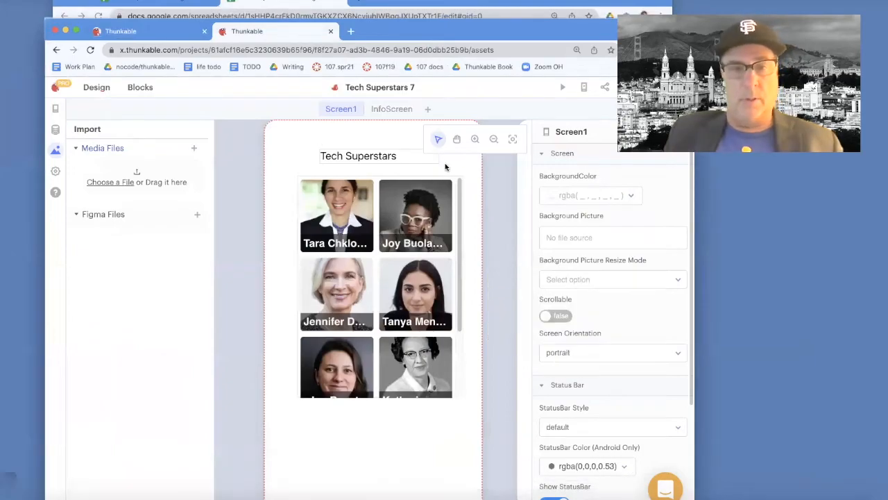
Upload starscreenbackground.png and set it as Screen1's background picture
click(292, 144)
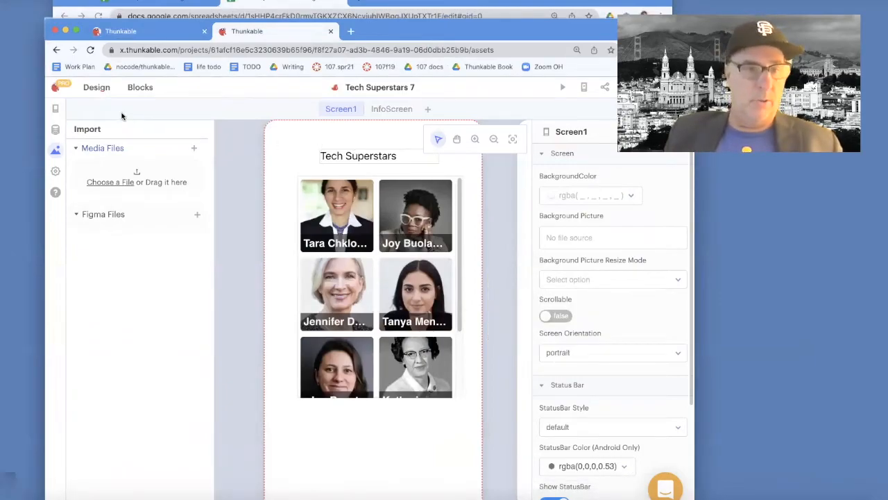
click(99, 89)
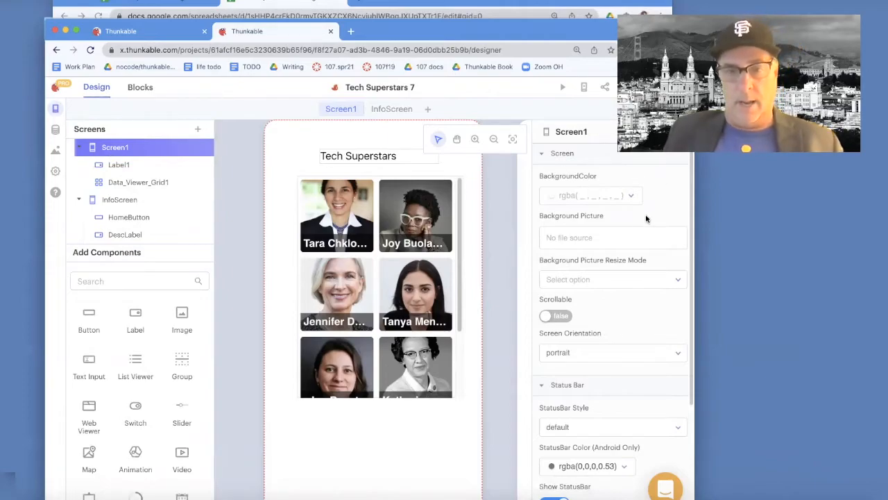
click(606, 237)
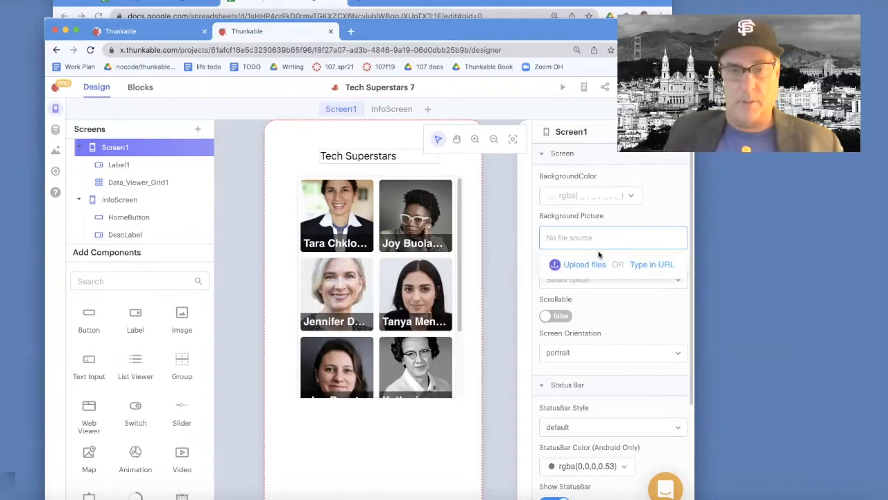
click(585, 264)
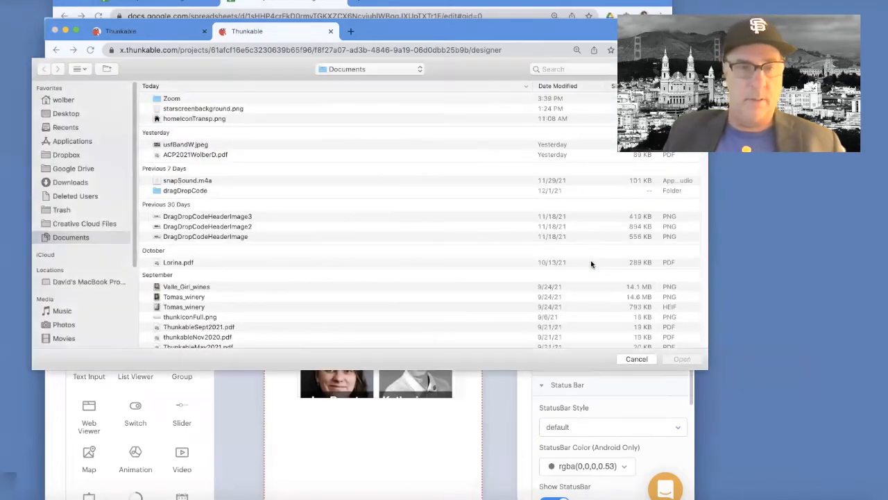
double_click(216, 109)
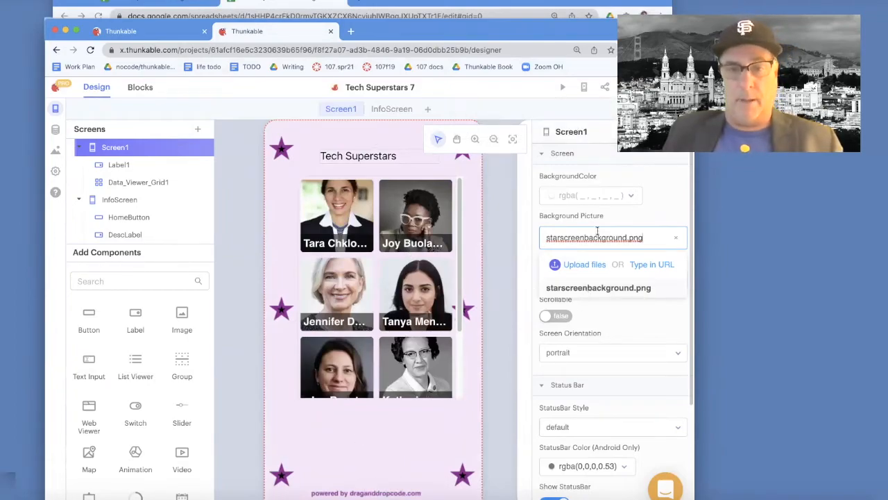
click(524, 278)
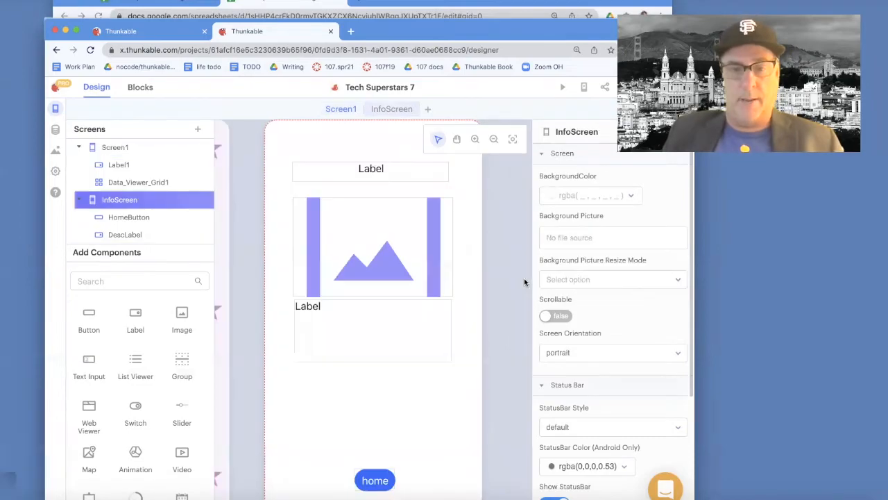
click(344, 116)
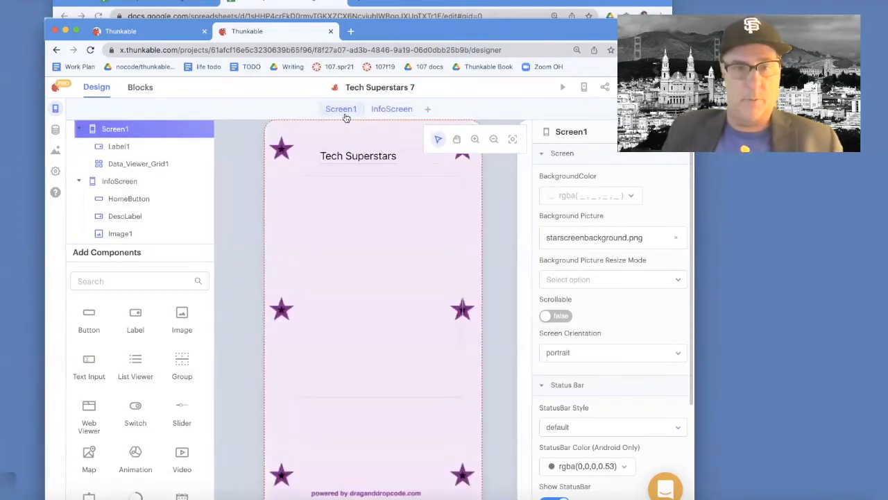
Set the Tech Superstars title label's font size to 22 and centre its text
click(353, 154)
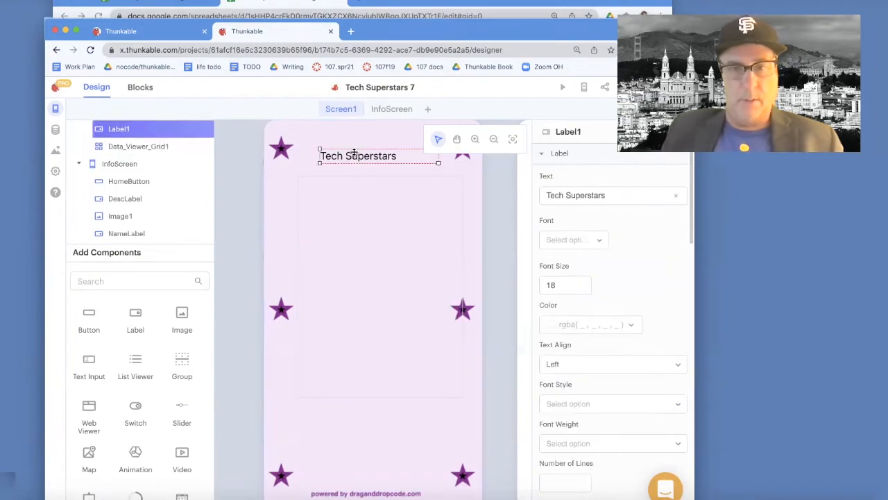
click(595, 197)
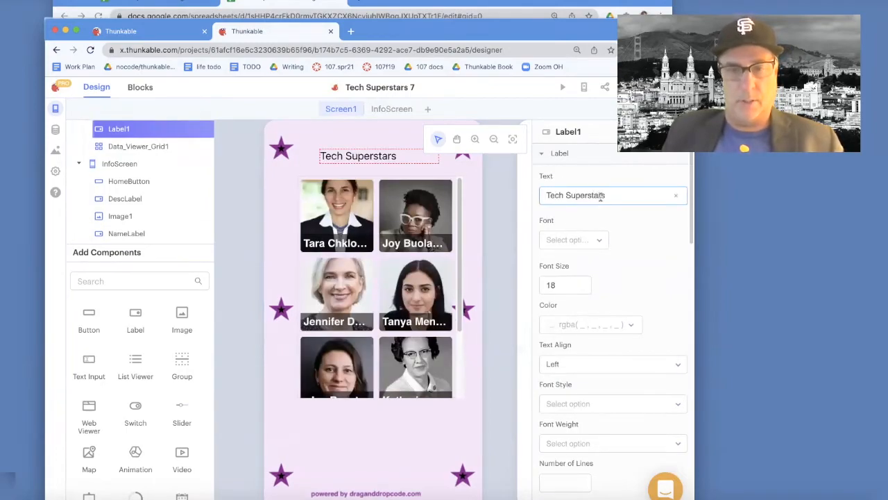
click(557, 283)
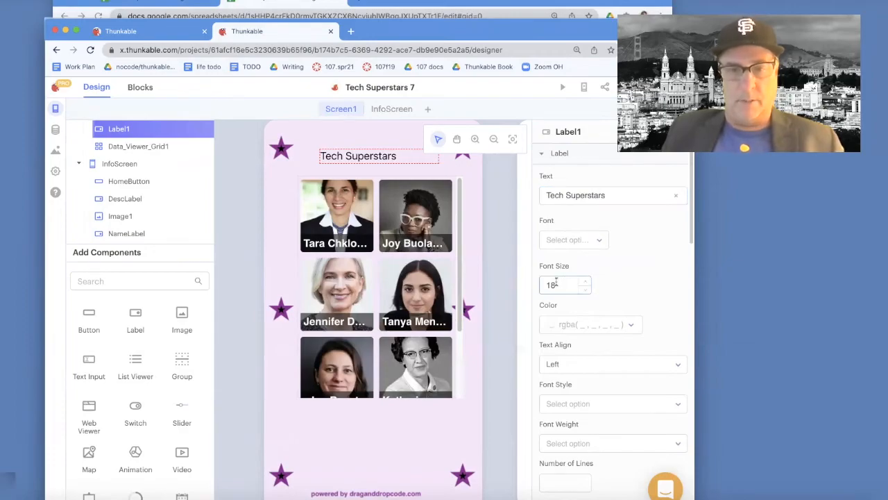
double_click(543, 283)
text(22)
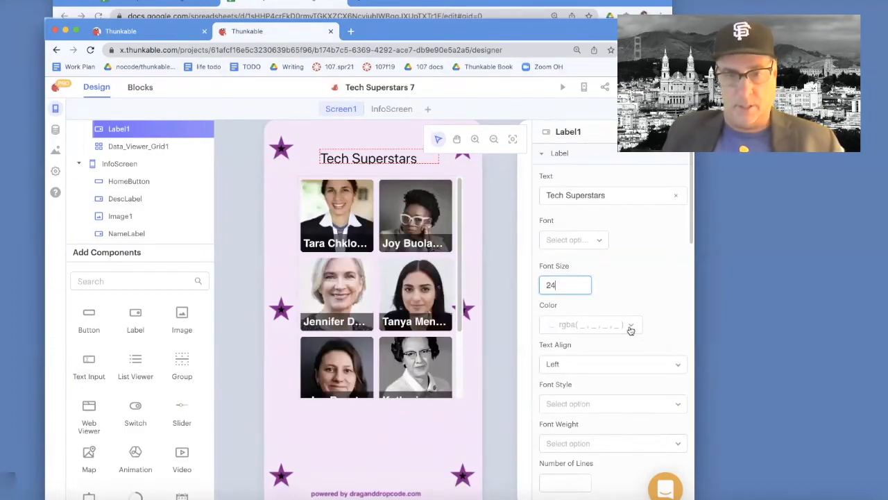
click(599, 363)
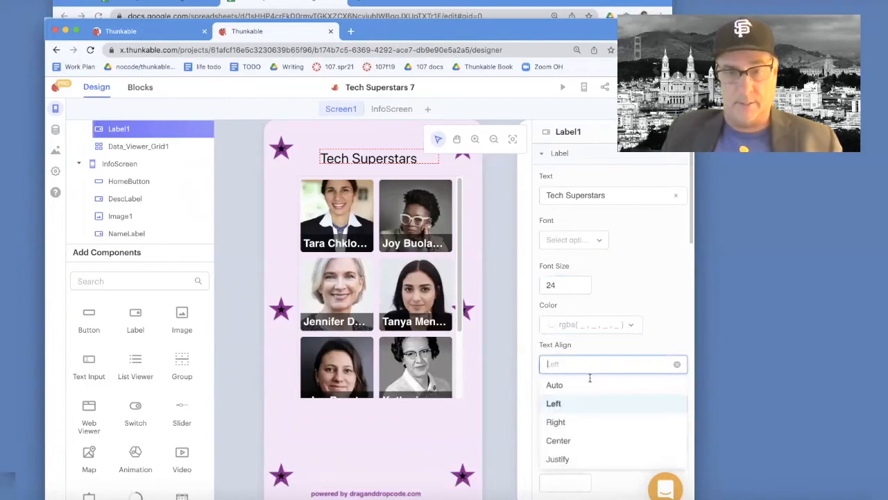
click(559, 440)
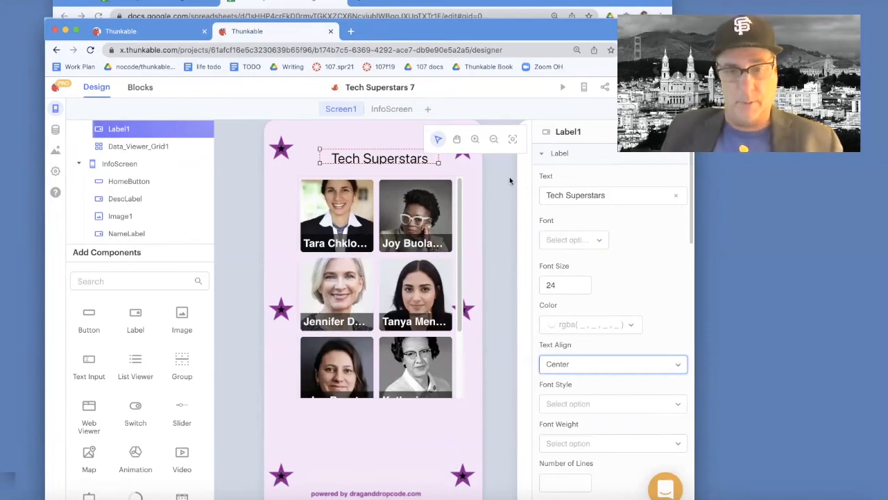
Give the title the Abril Fatface font and purple colour, then check InfoScreen and Screen1
click(626, 188)
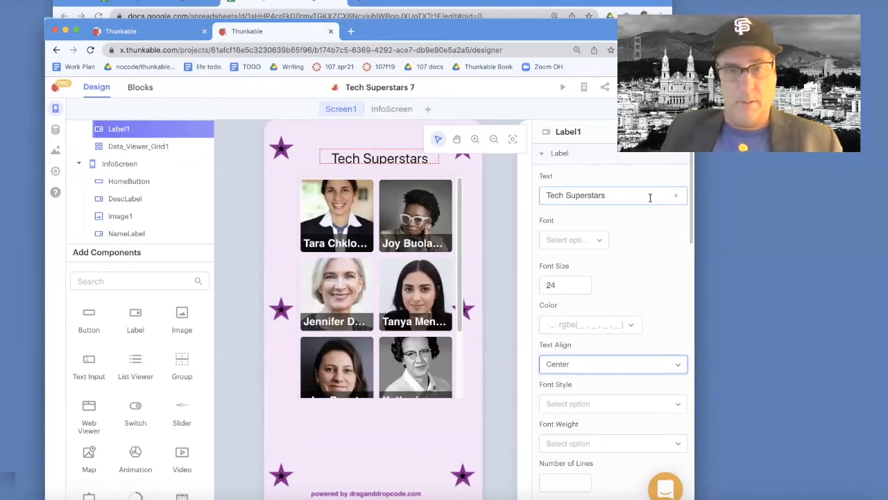
click(594, 240)
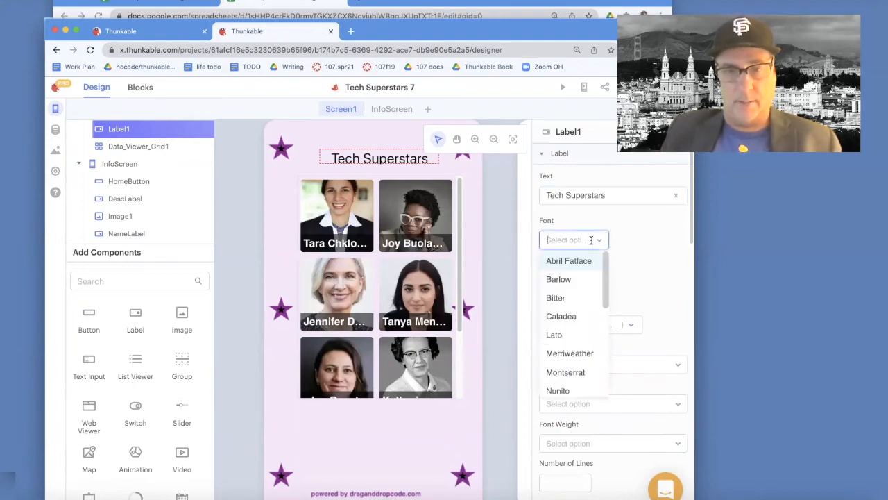
click(563, 263)
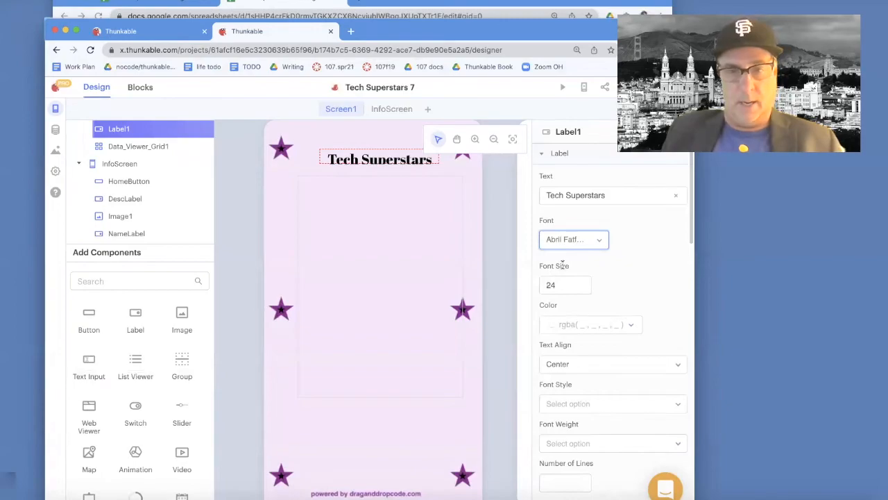
click(633, 324)
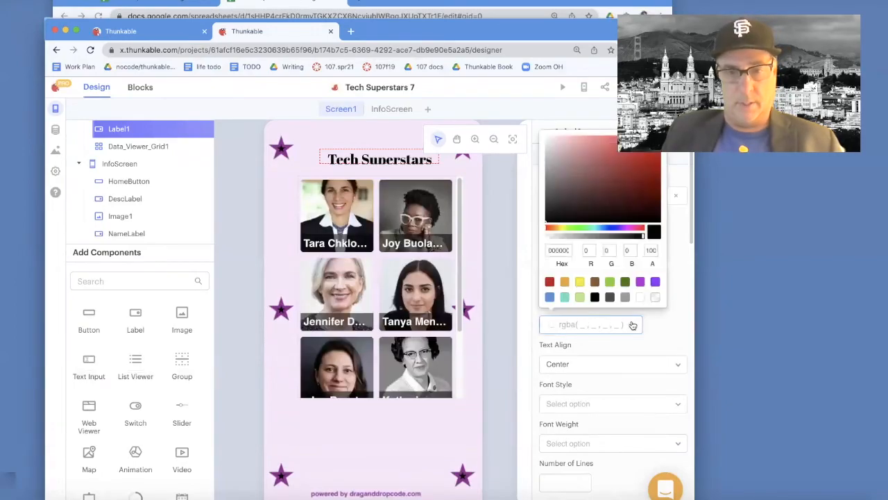
click(656, 281)
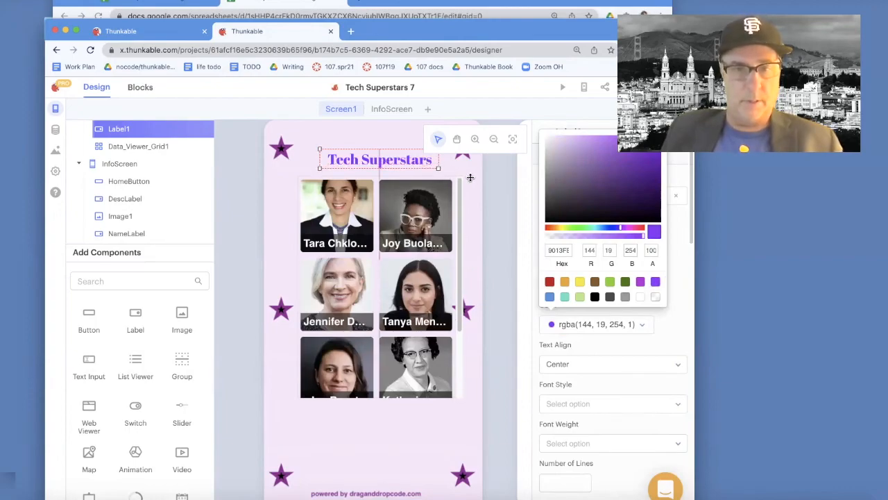
click(472, 283)
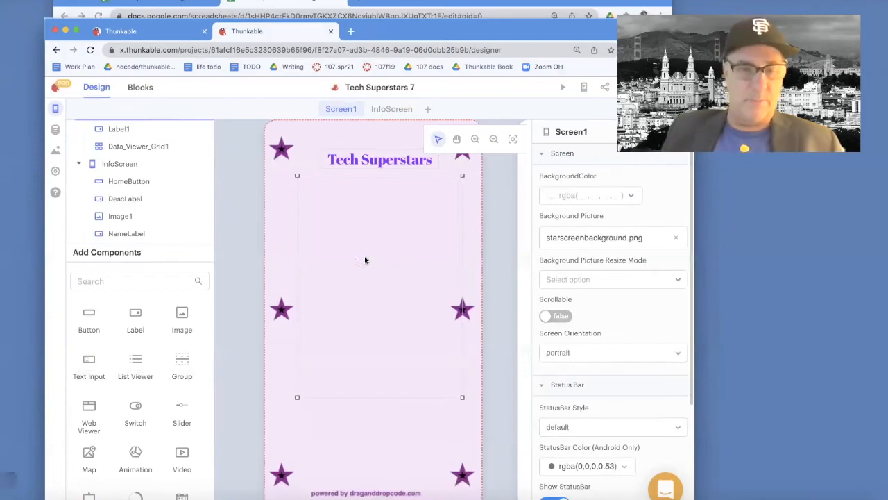
click(397, 111)
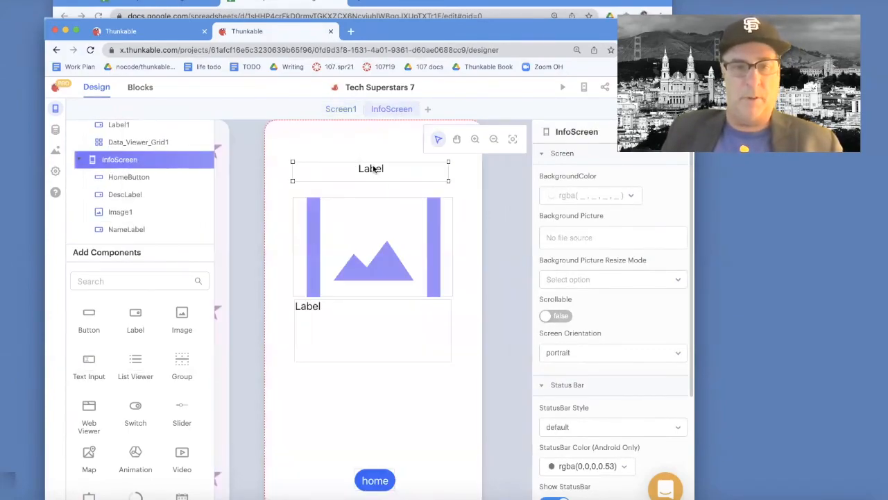
click(341, 111)
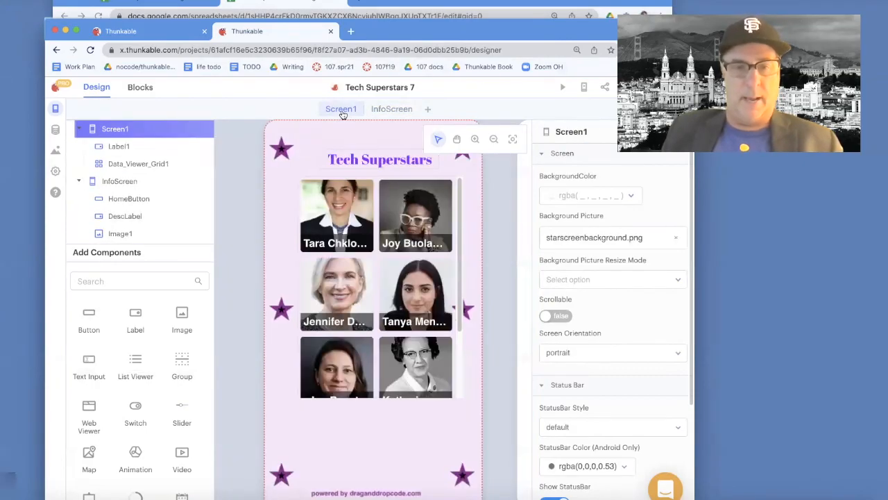